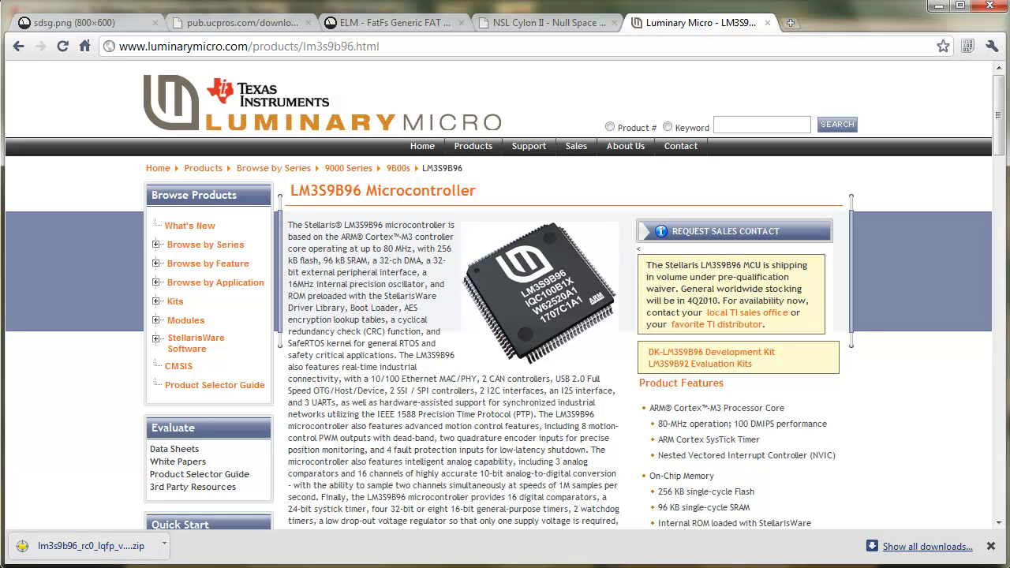
# Step: Look through the LM3S9B96 product page's software downloads for the LQFP BSDL file entry
pyautogui.scroll(-1, 505, 315)
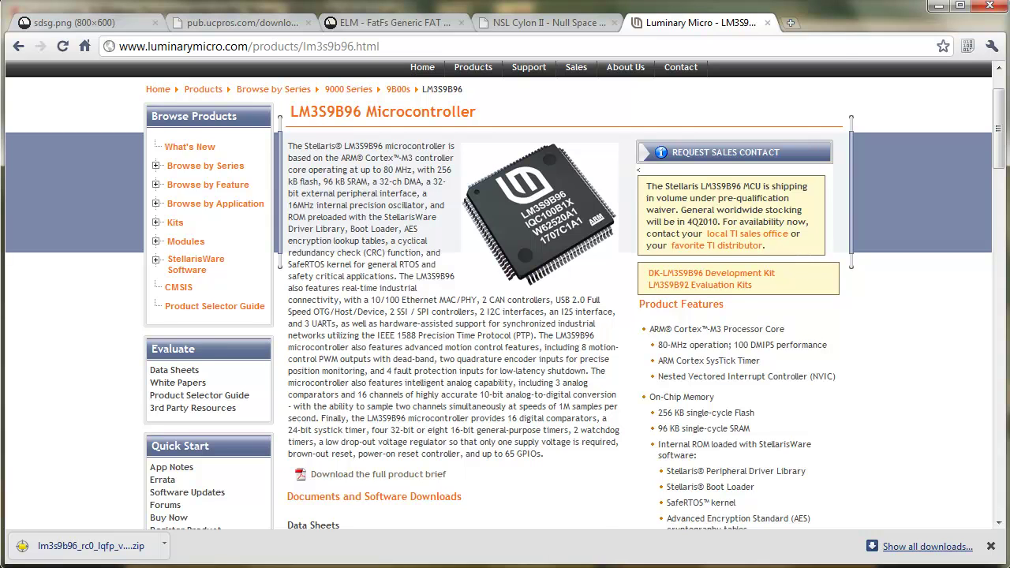
pyautogui.scroll(-2, 505, 315)
pyautogui.scroll(1, 505, 315)
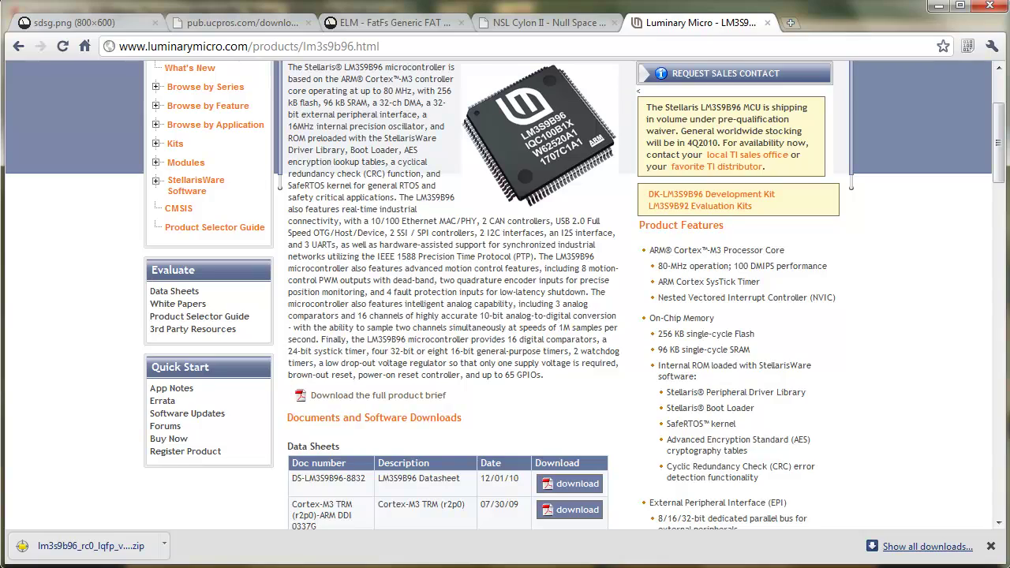
pyautogui.scroll(-15, 505, 315)
pyautogui.scroll(-5, 505, 316)
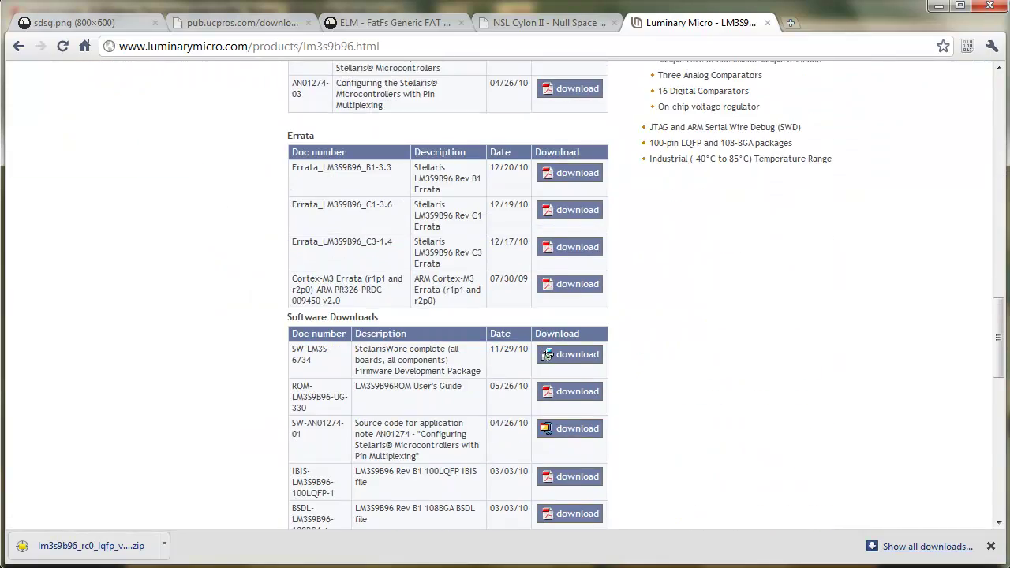
pyautogui.scroll(-7, 546, 354)
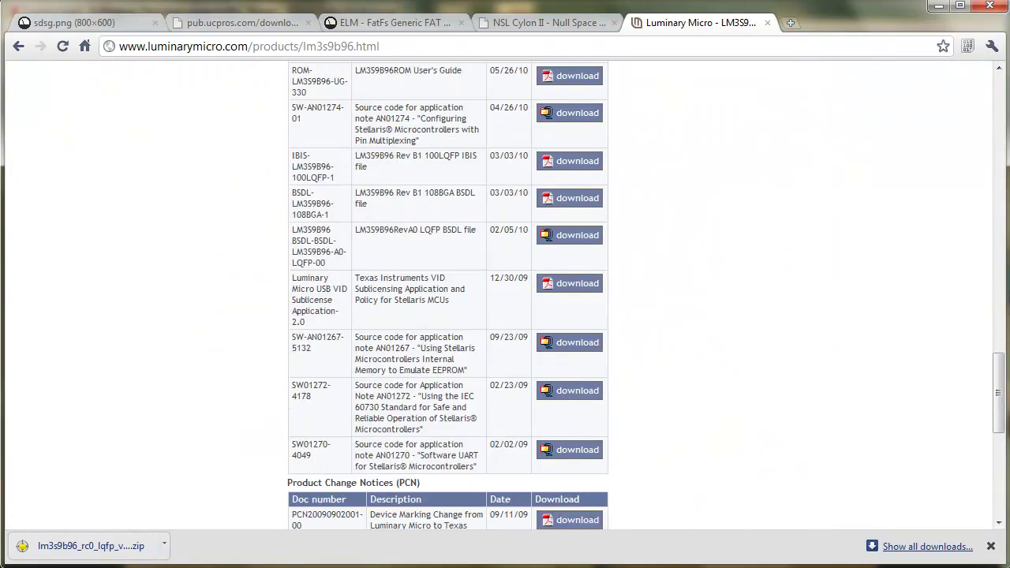
pyautogui.scroll(3, 448, 300)
pyautogui.moveTo(477, 230); pyautogui.dragTo(293, 241)
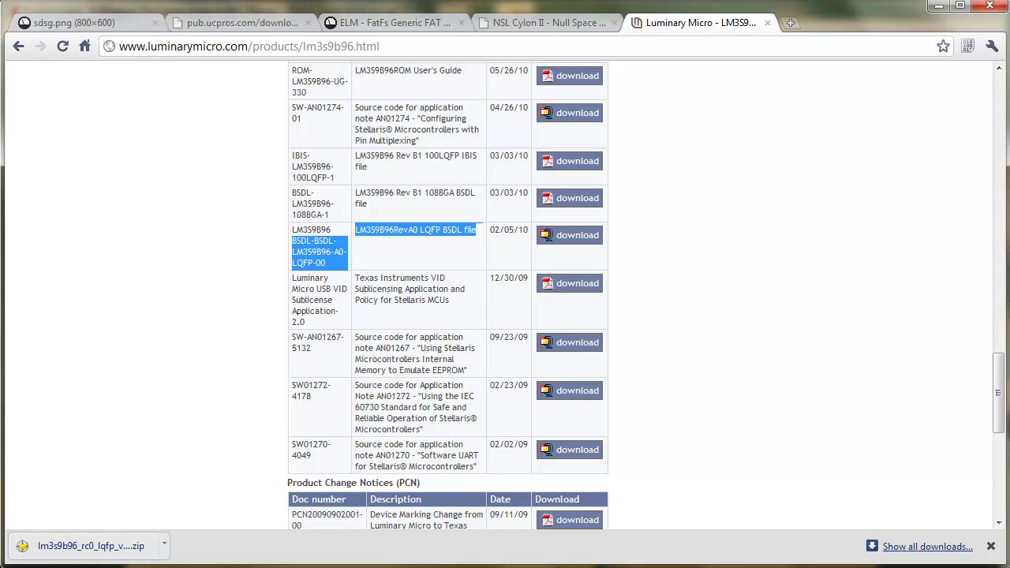
pyautogui.click(648, 158)
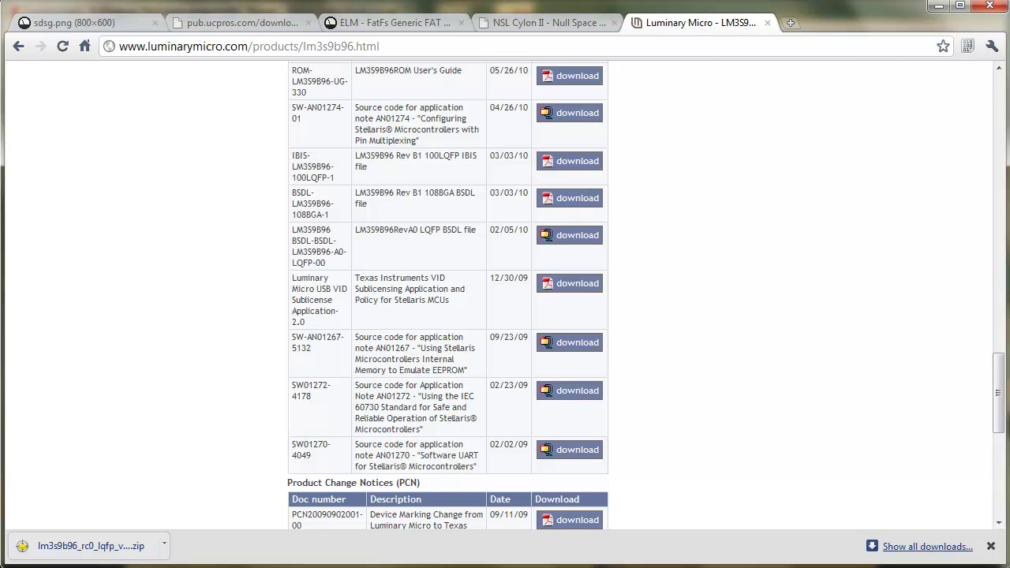
# Step: Switch to the EAGLE Control Panel and open the luminary-arm.lbr library for editing
pyautogui.hotkey('alt', 'Tab')
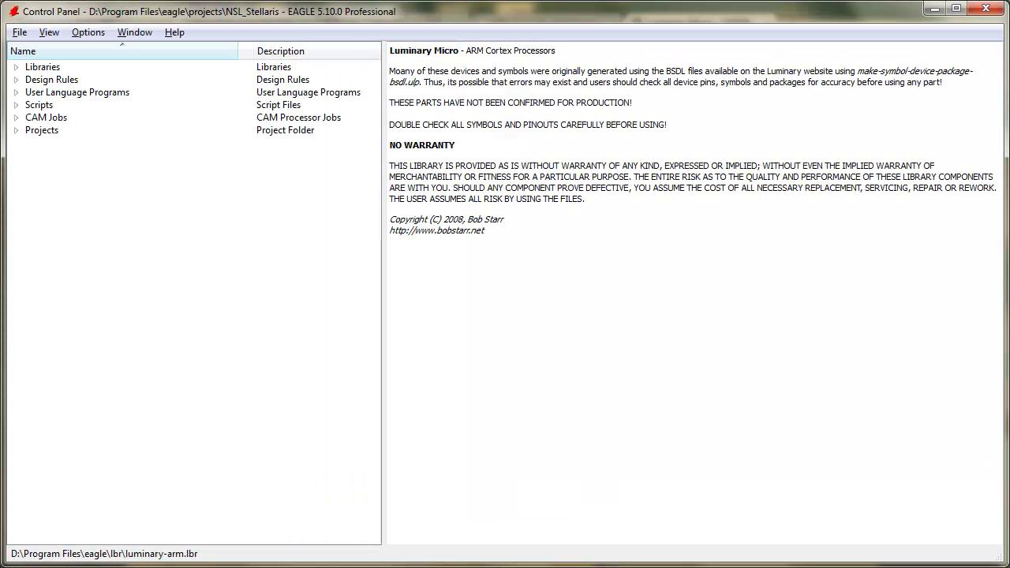
pyautogui.doubleClick(42, 66)
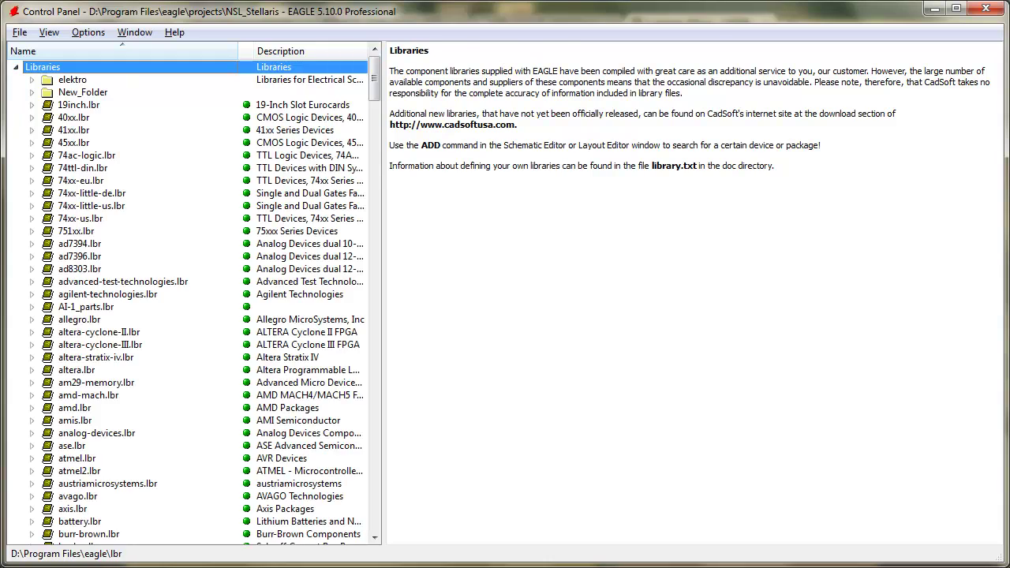
pyautogui.click(90, 205)
pyautogui.press('l')
pyautogui.scroll(-8, 186, 304)
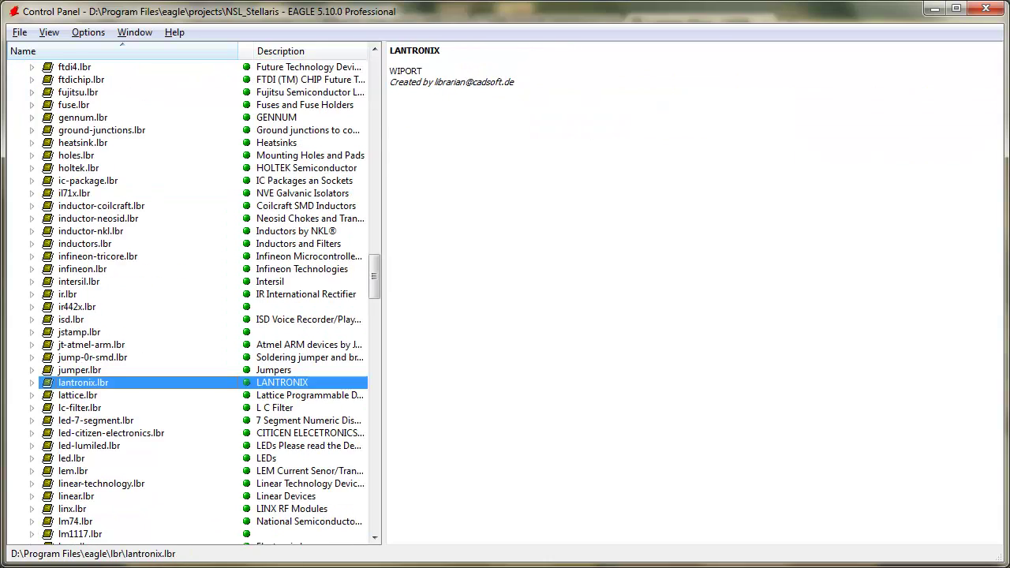
pyautogui.scroll(-2, 187, 304)
pyautogui.click(94, 382)
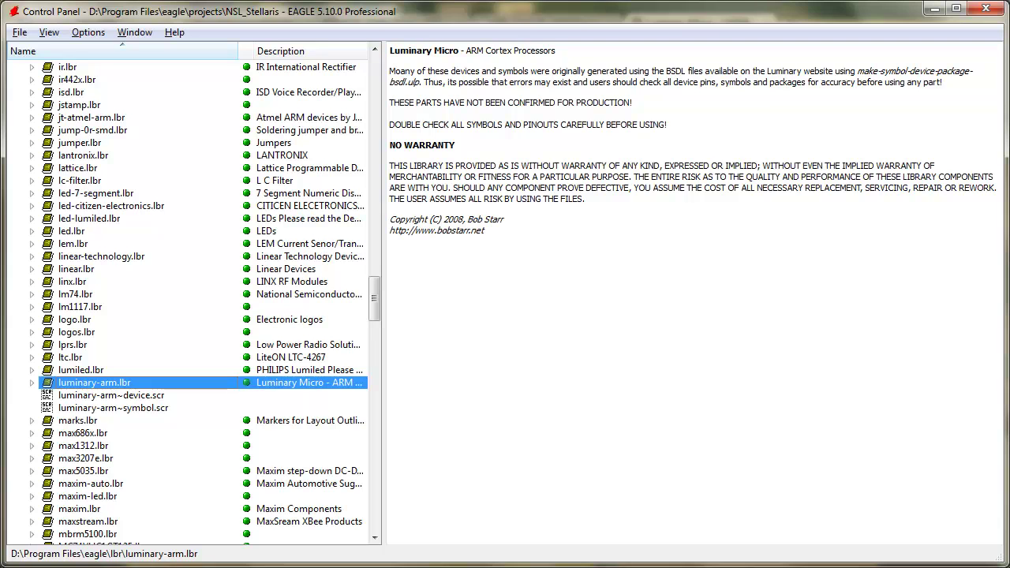
pyautogui.doubleClick(95, 383)
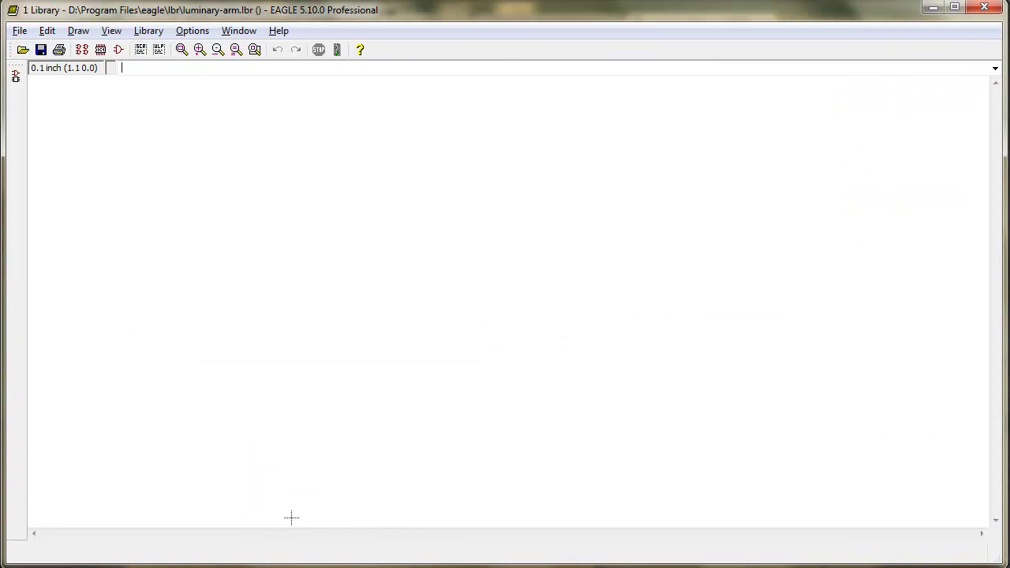
# Step: Run the user language program make-symbol-device-package-bsdl.ulp in the open library
pyautogui.click(20, 31)
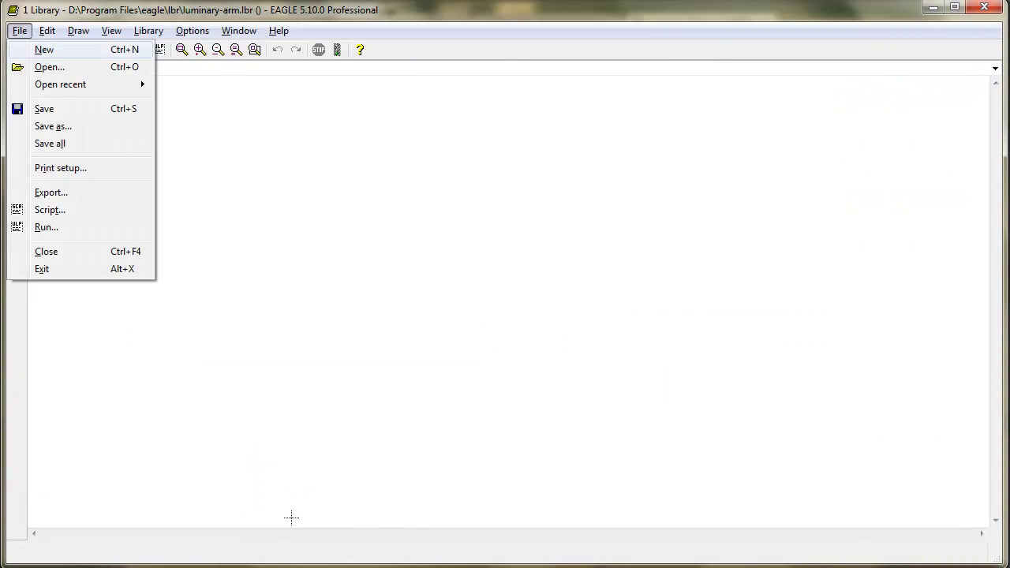
pyautogui.press('Escape')
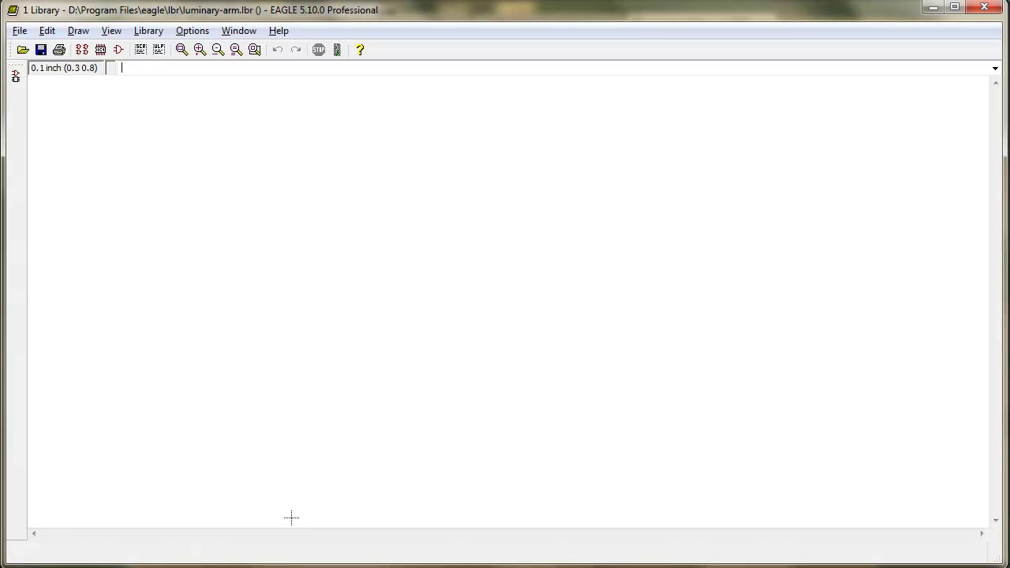
pyautogui.click(19, 31)
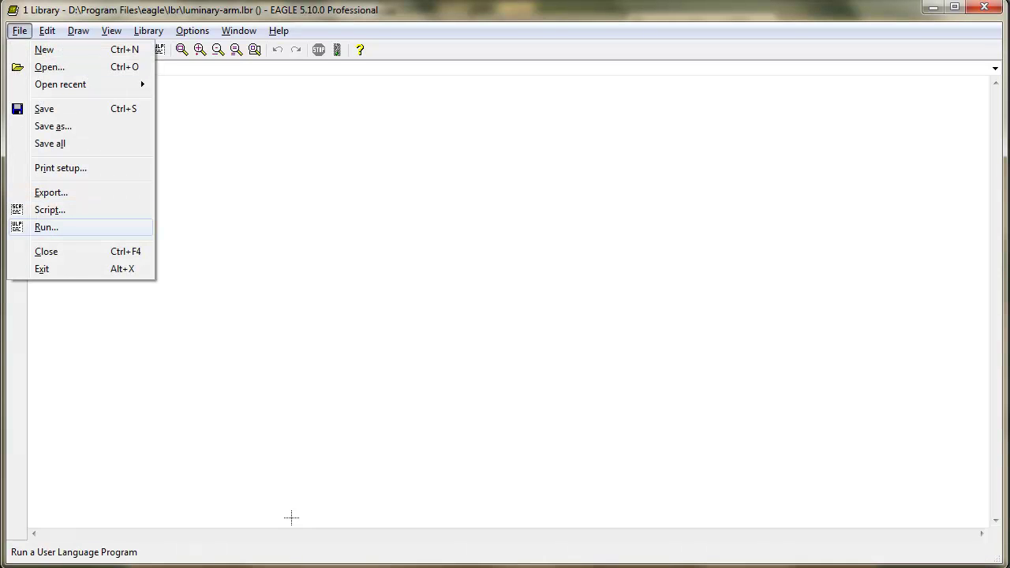
pyautogui.press('Return')
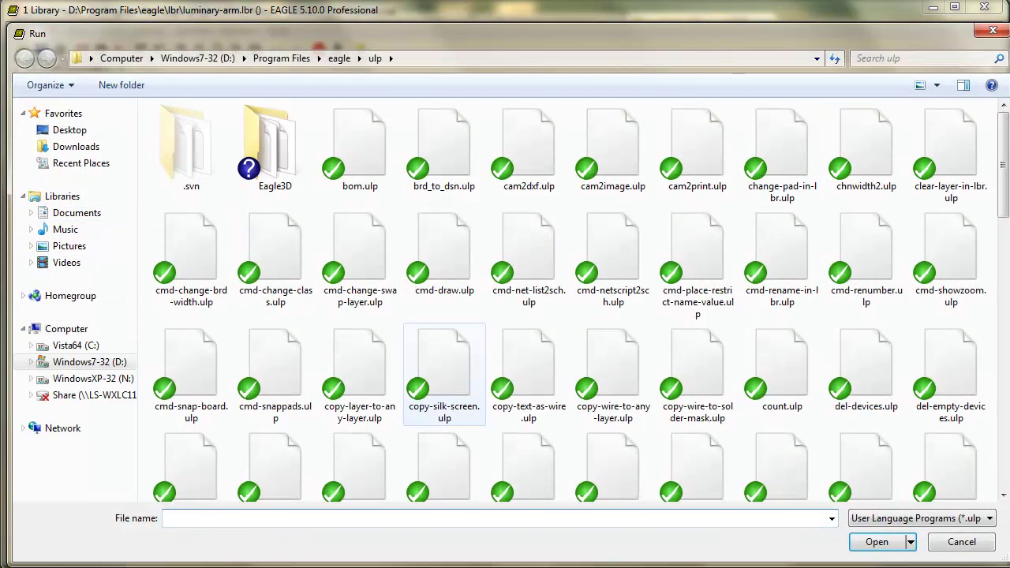
pyautogui.click(950, 375)
pyautogui.press('m')
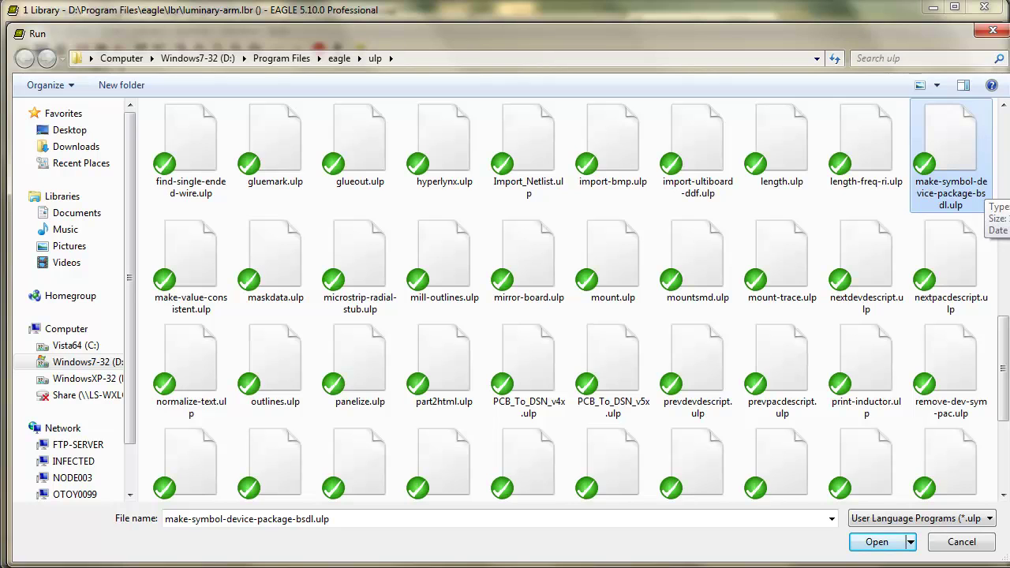
pyautogui.click(877, 542)
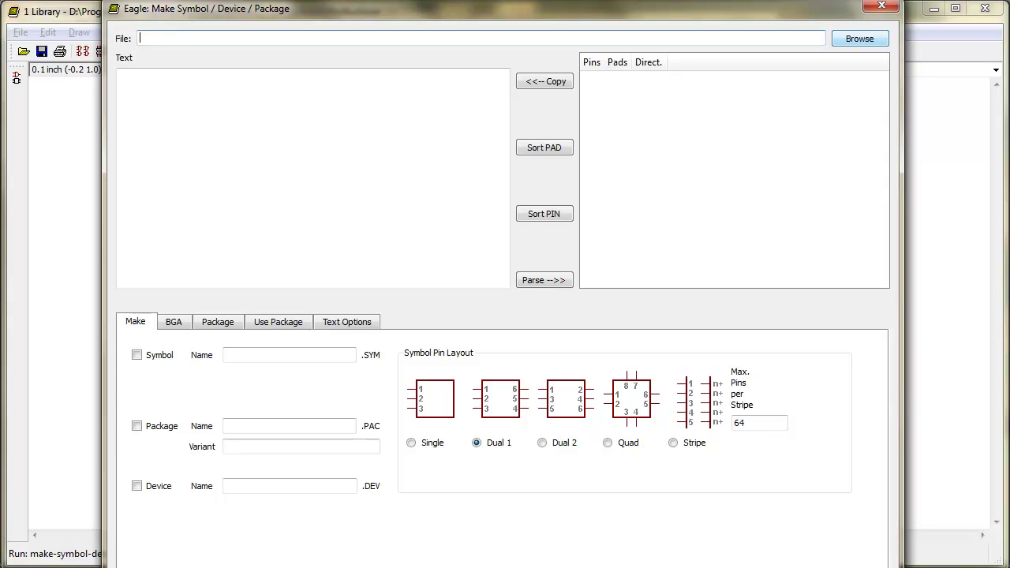
# Step: Load lm3s9b96_rc0_lqfp_v1p0.bsdl from the BSDL folder and look through its text
pyautogui.click(860, 39)
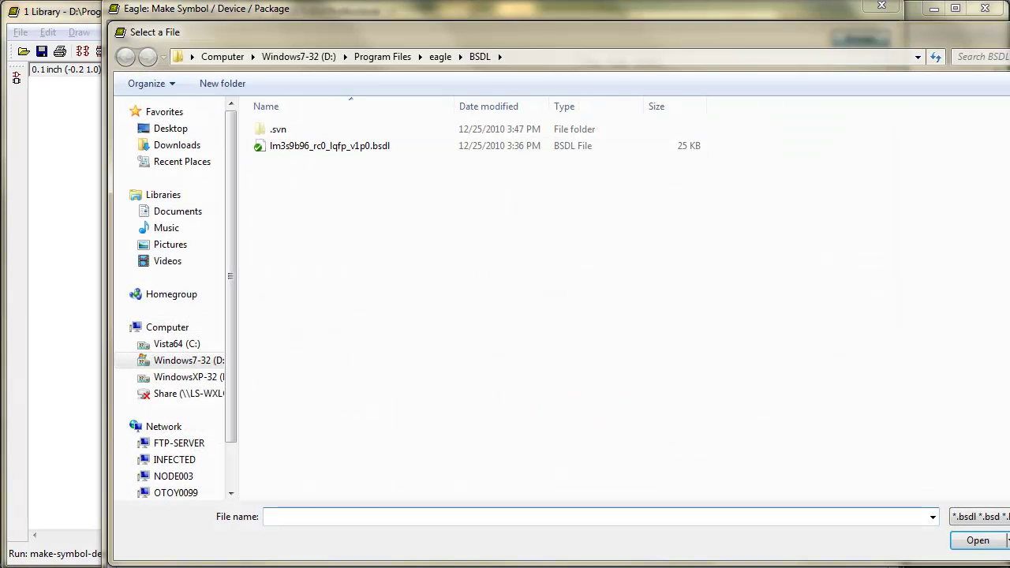
pyautogui.click(329, 145)
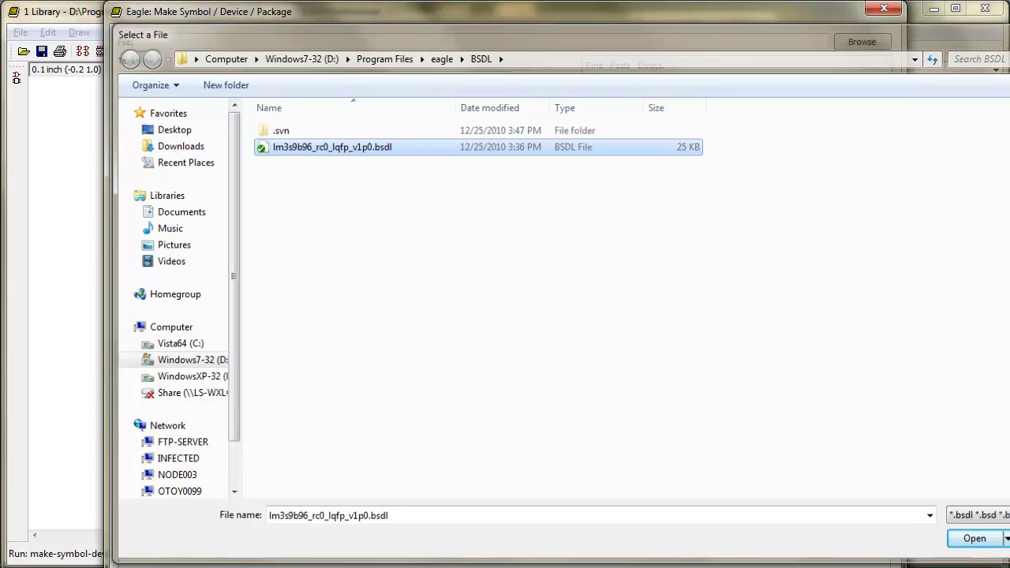
pyautogui.press('Return')
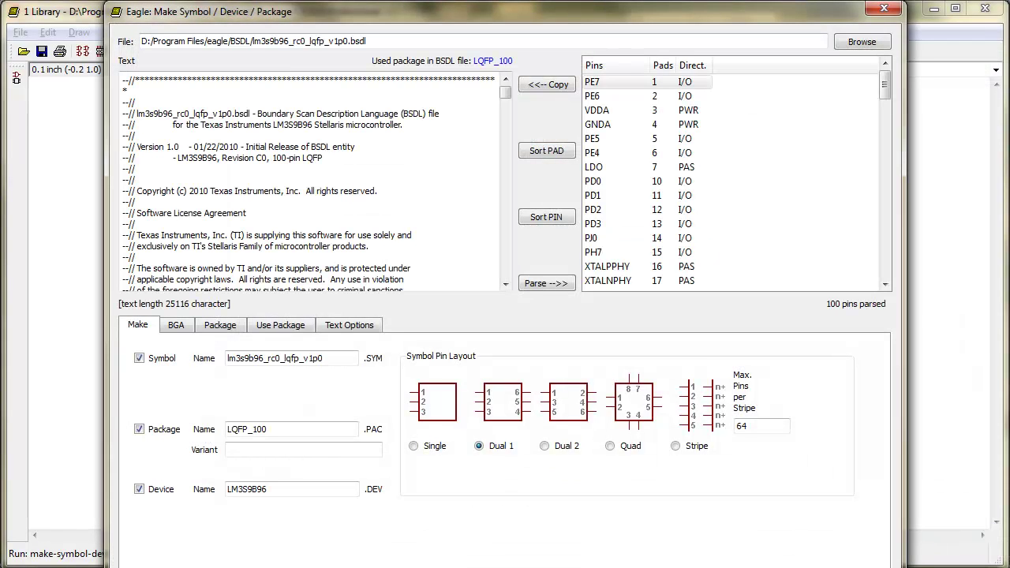
pyautogui.scroll(-20, 312, 182)
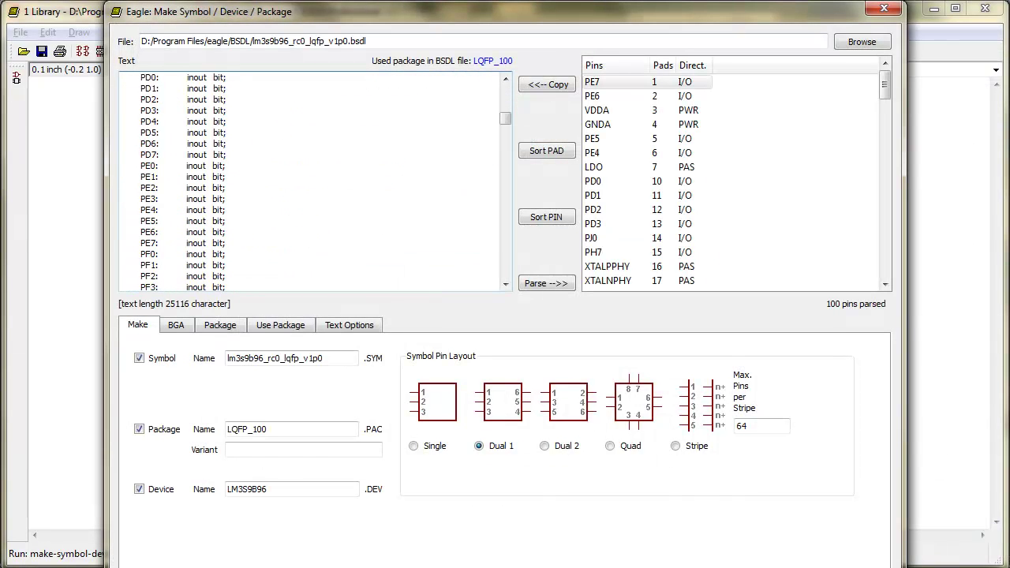
pyautogui.scroll(-20, 312, 182)
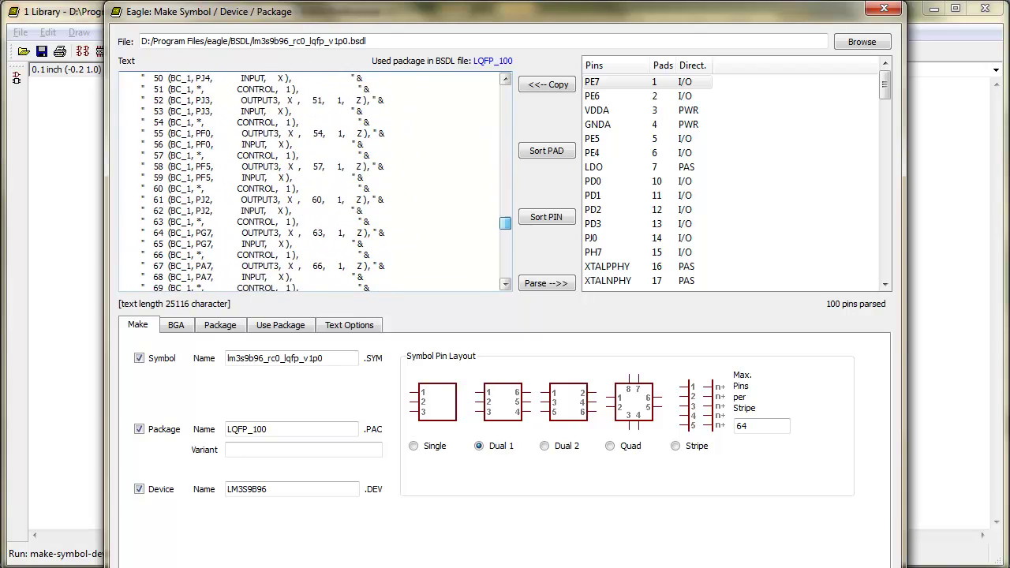
pyautogui.moveTo(505, 224); pyautogui.dragTo(506, 92)
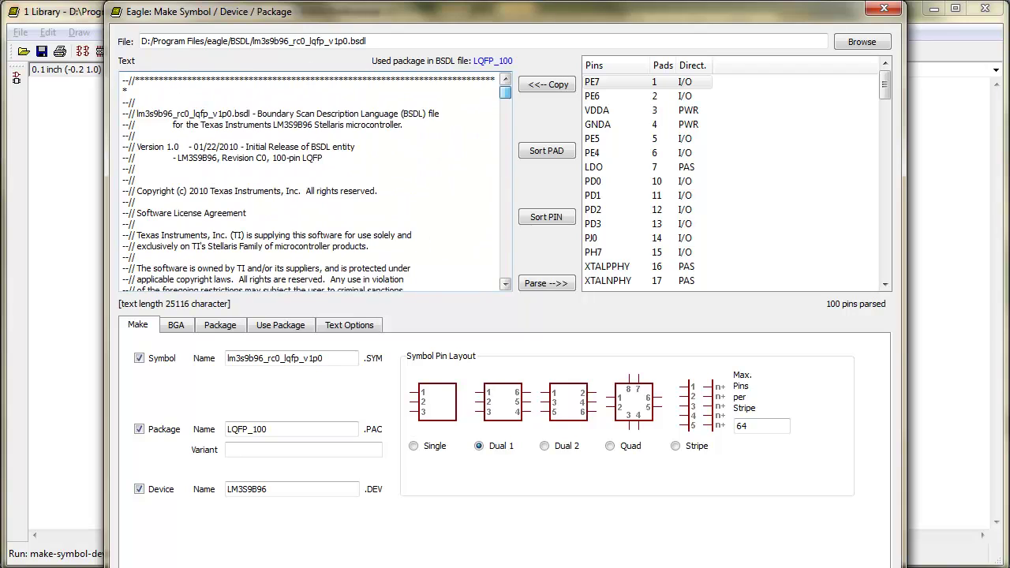
pyautogui.click(404, 125)
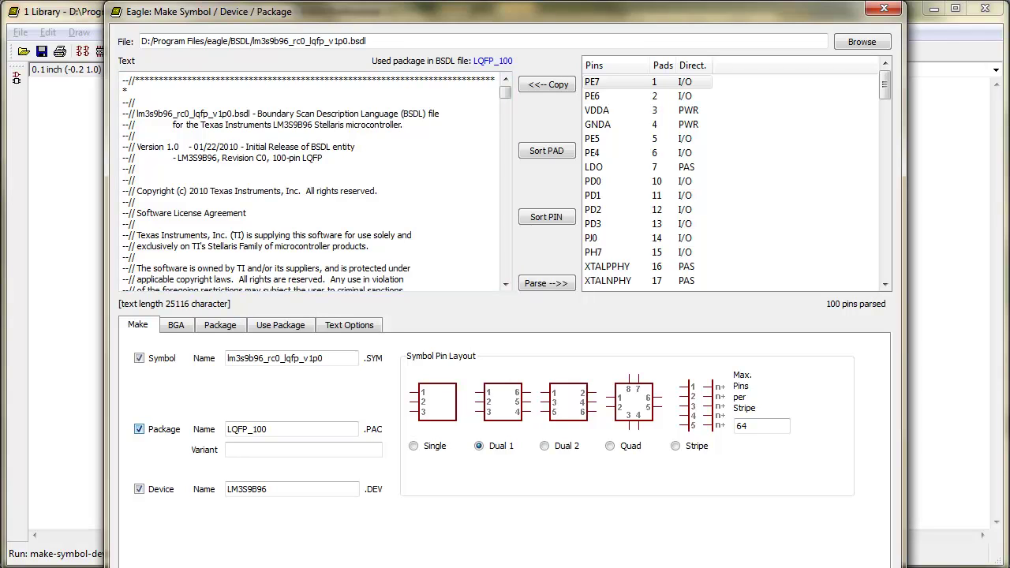
# Step: Exclude the package from generation and use the Quad symbol pin layout with the pins sorted by pad
pyautogui.click(139, 430)
pyautogui.click(610, 446)
pyautogui.click(548, 151)
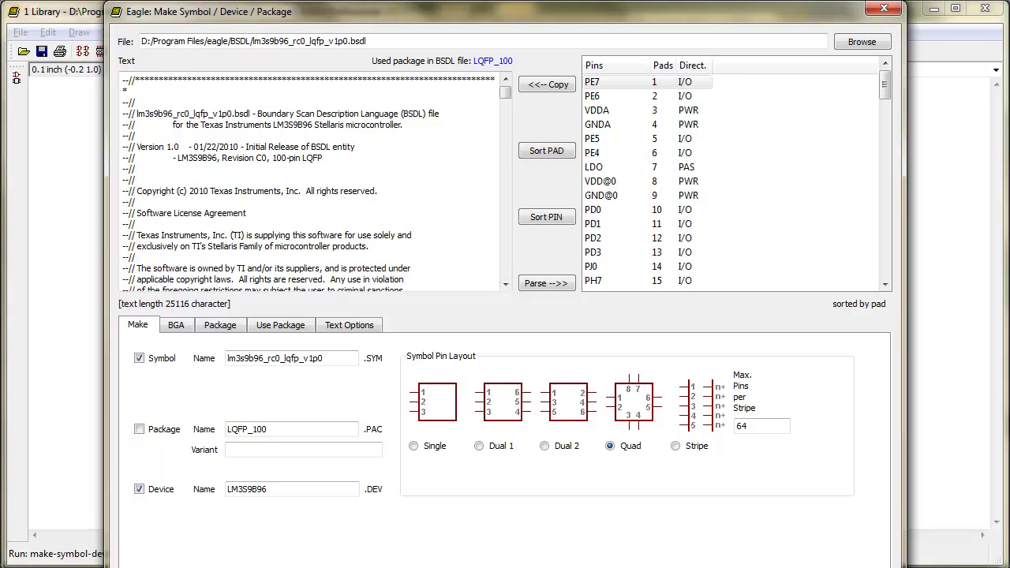
# Step: Show the new package parameters, then switch to the LM3S9B96 datasheet in Foxit Reader and go to page 1373
pyautogui.click(220, 325)
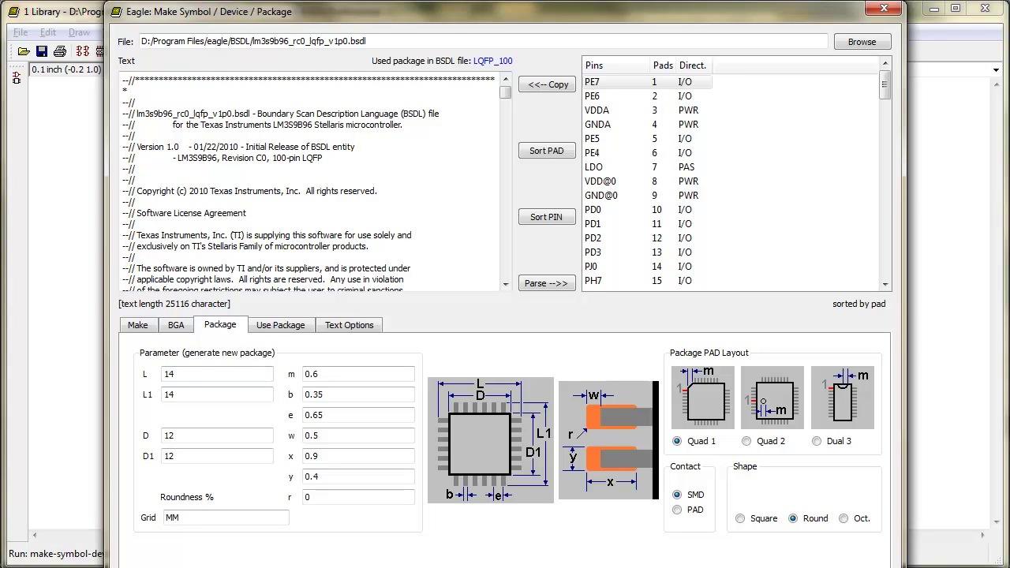
pyautogui.hotkey('alt', 'Tab')
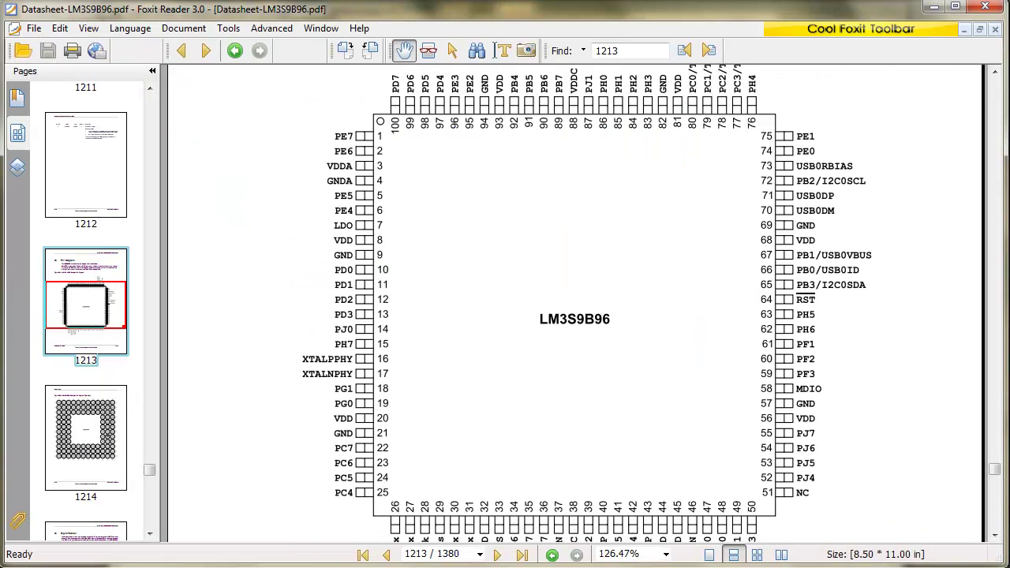
pyautogui.hotkey('ctrl', 'f')
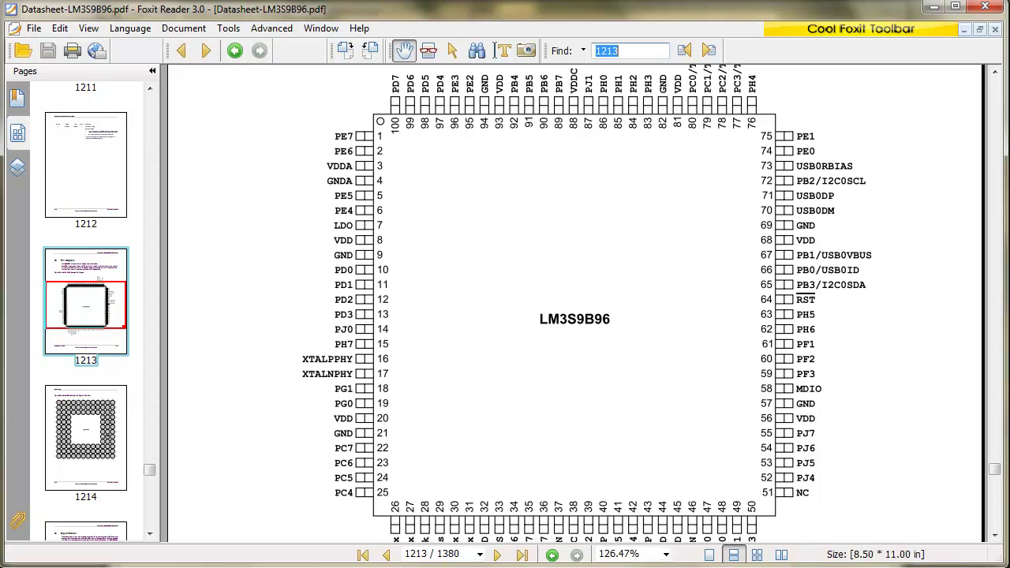
pyautogui.click(432, 554)
pyautogui.write('2')
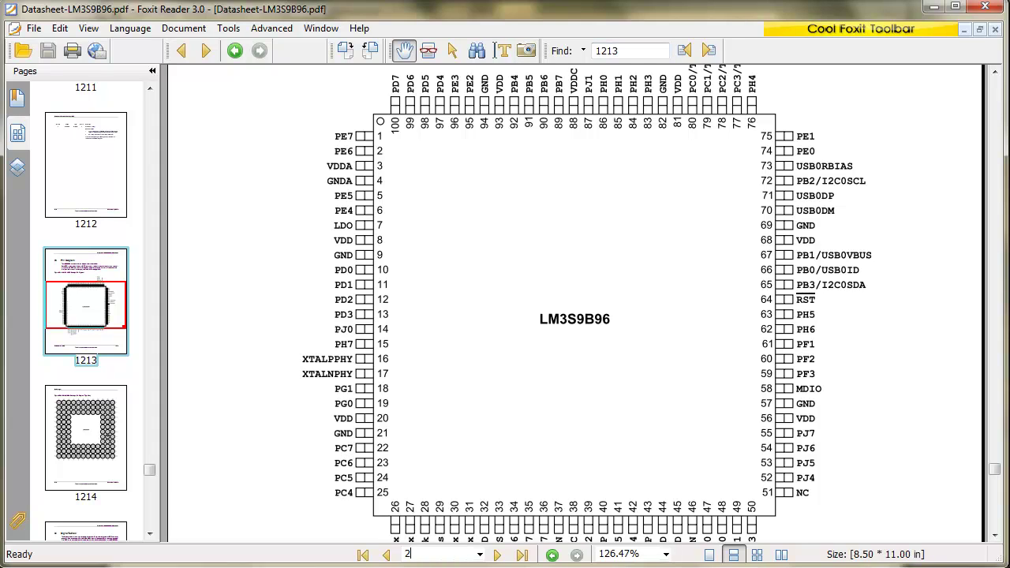
pyautogui.press('BackSpace')
pyautogui.write('1373')
pyautogui.press('Return')
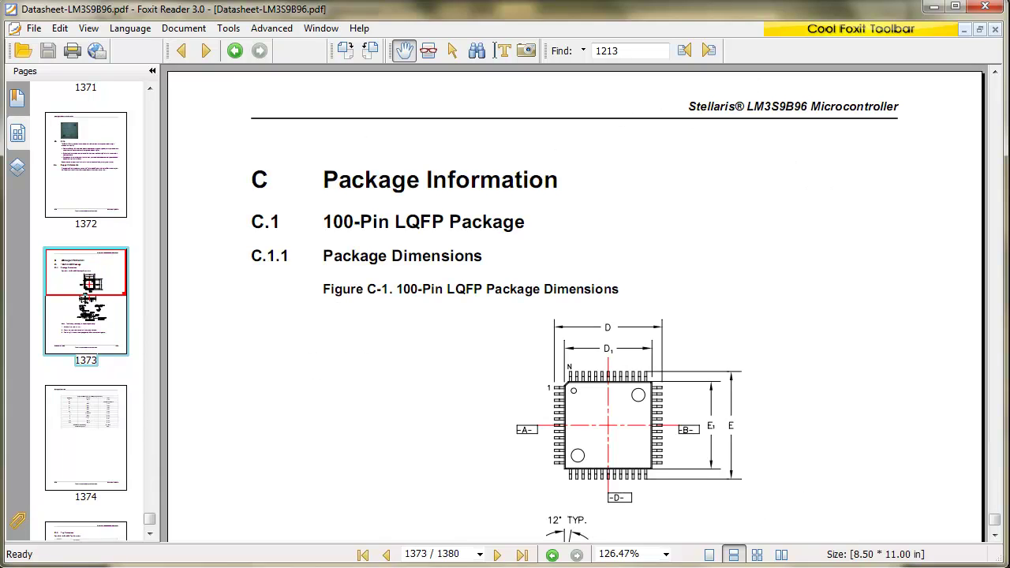
# Step: Examine the 100-pin LQFP package drawing and its dimension table, then return to EAGLE's Make Symbol / Device / Package dialog
pyautogui.scroll(-1, 577, 304)
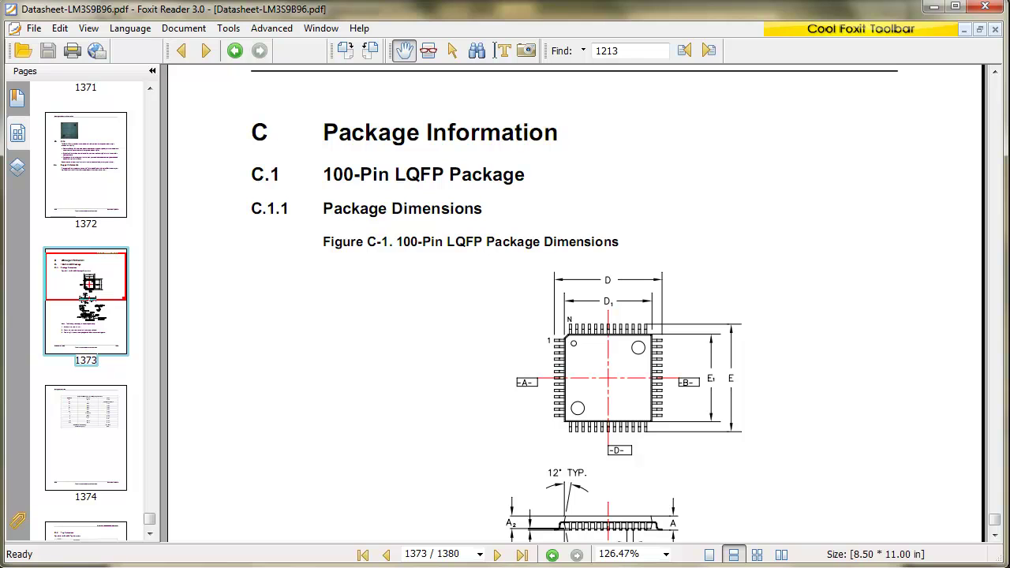
pyautogui.scroll(-2, 576, 304)
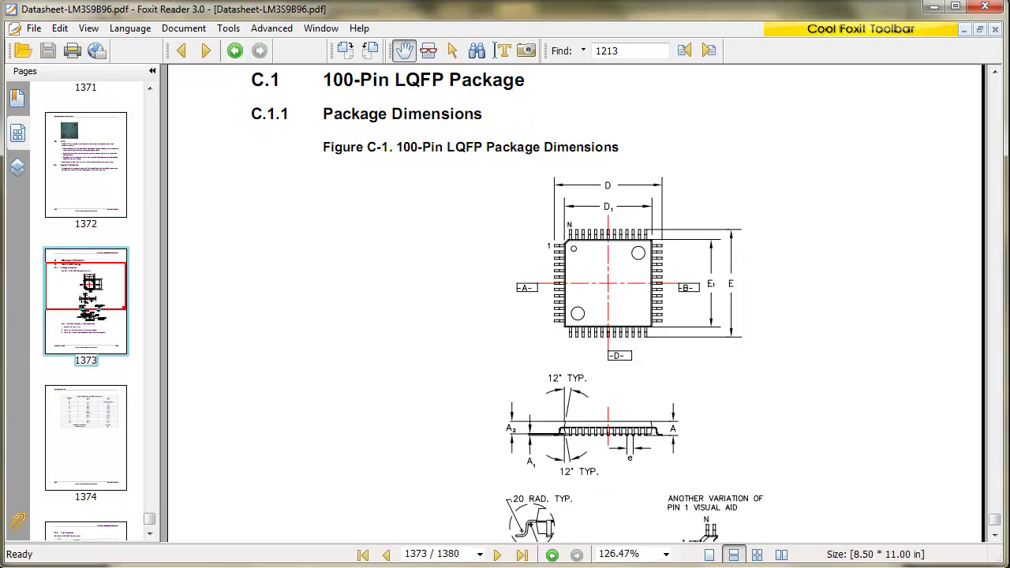
pyautogui.scroll(-18, 576, 304)
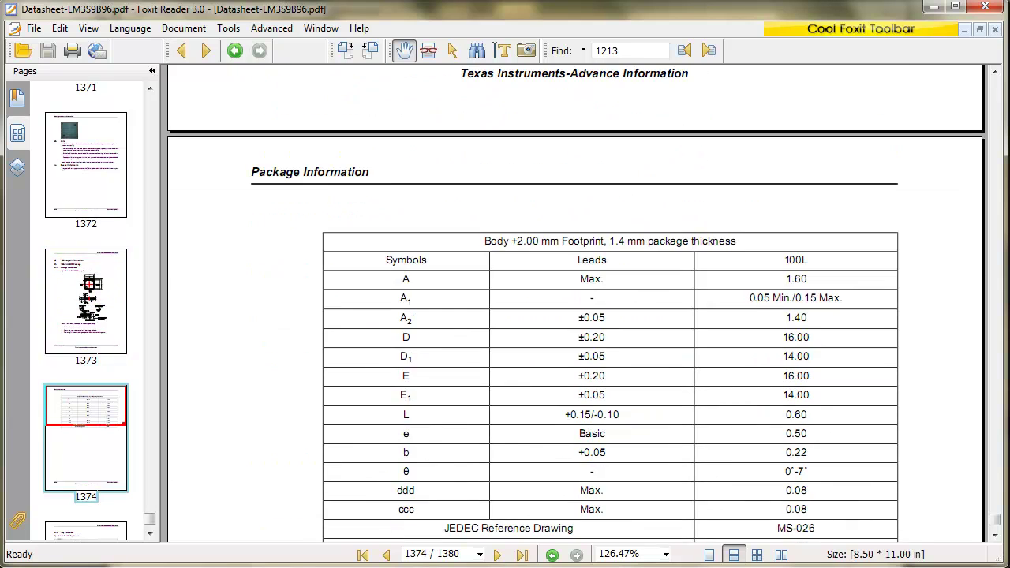
pyautogui.scroll(-2, 577, 304)
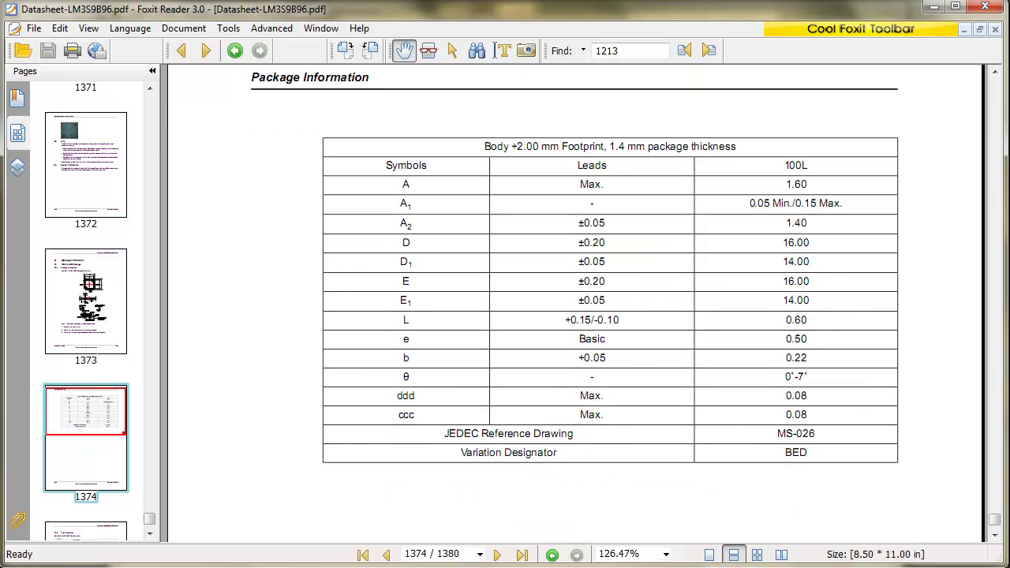
pyautogui.hotkey('alt', 'Tab')
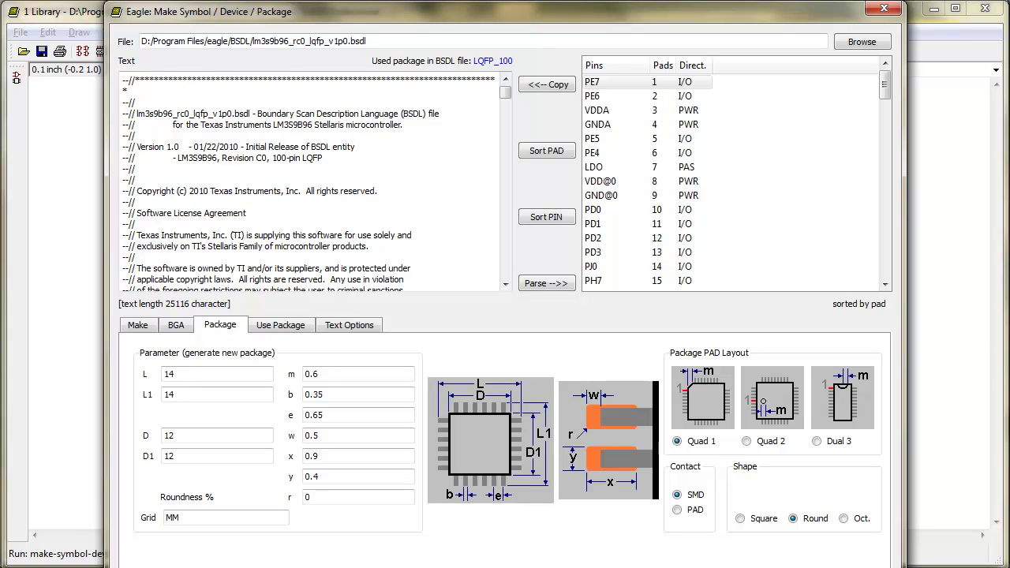
# Step: Set the package option to None and choose LQFP100 as the existing package to use
pyautogui.click(280, 324)
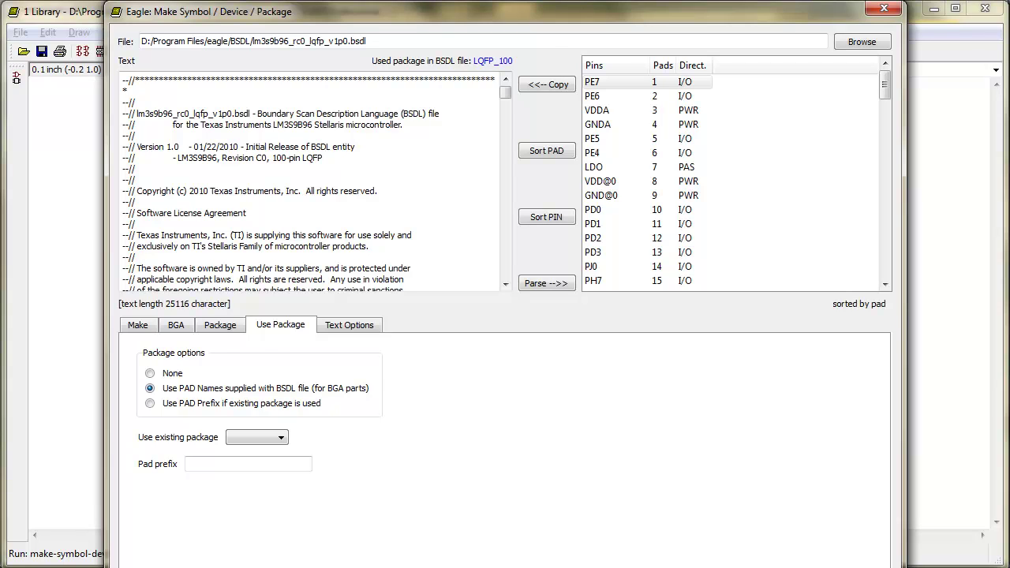
pyautogui.hotkey('ctrl', 'shift', 'Tab')
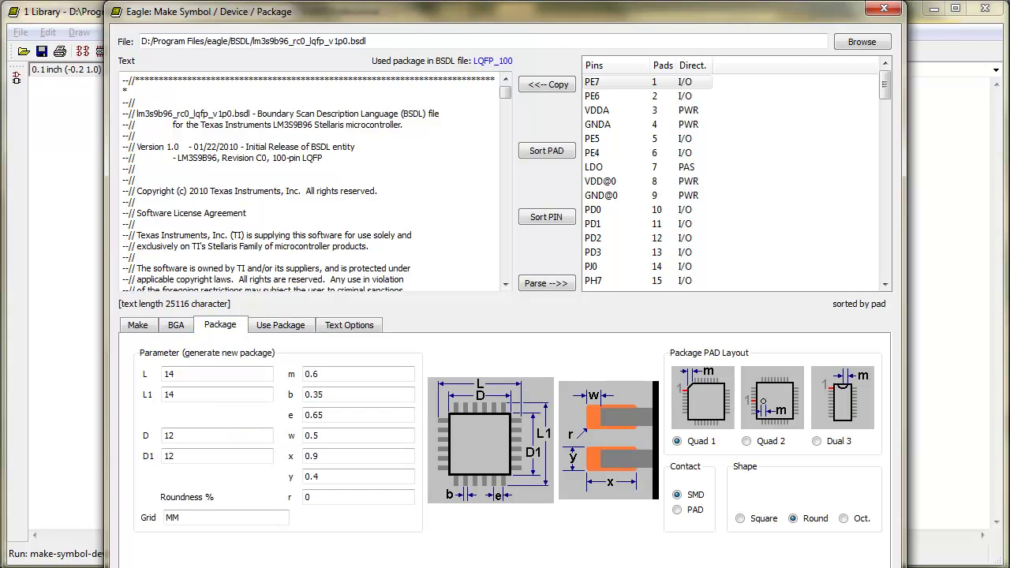
pyautogui.hotkey('ctrl', 'Tab')
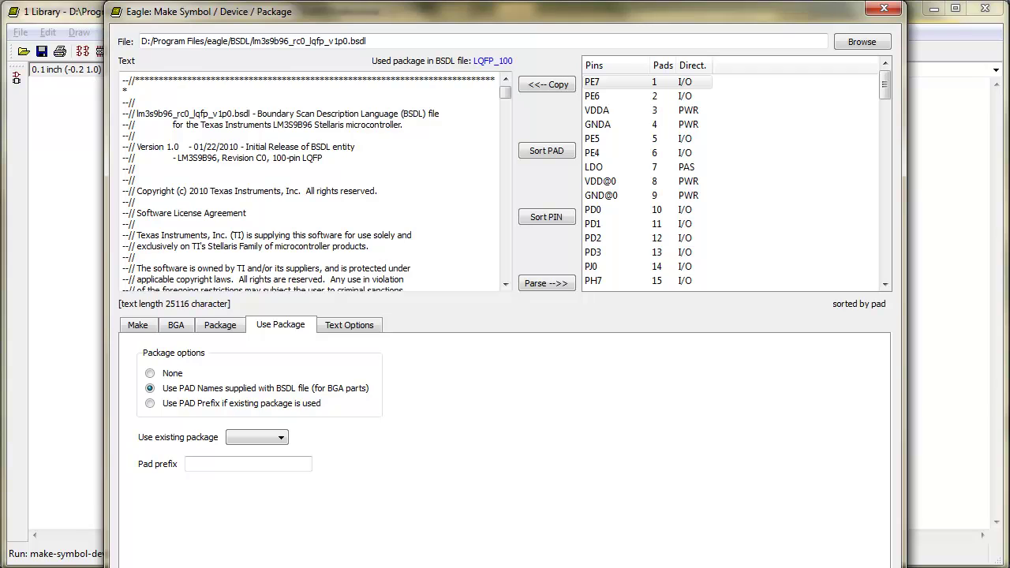
pyautogui.click(150, 374)
pyautogui.click(257, 438)
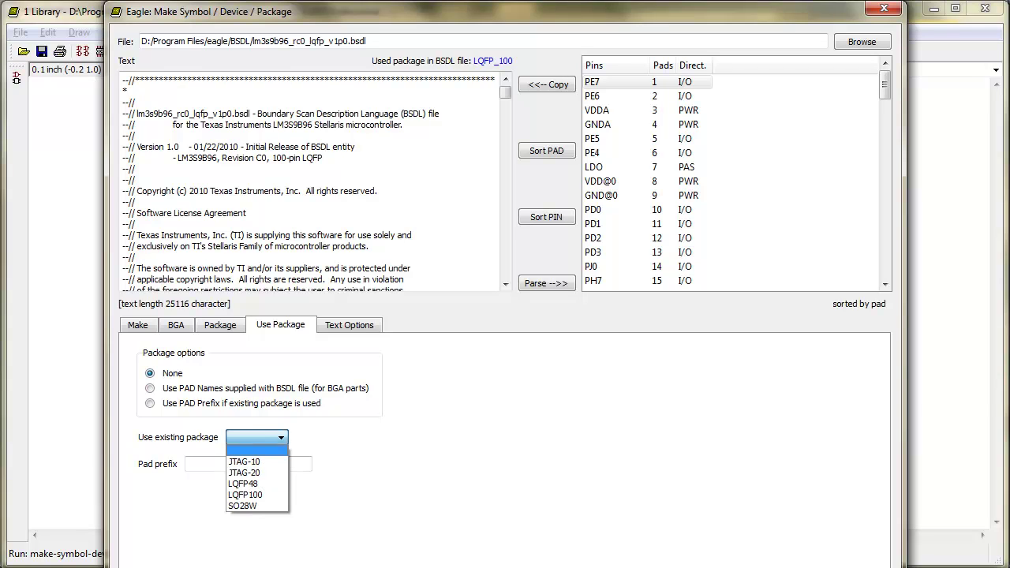
pyautogui.click(245, 495)
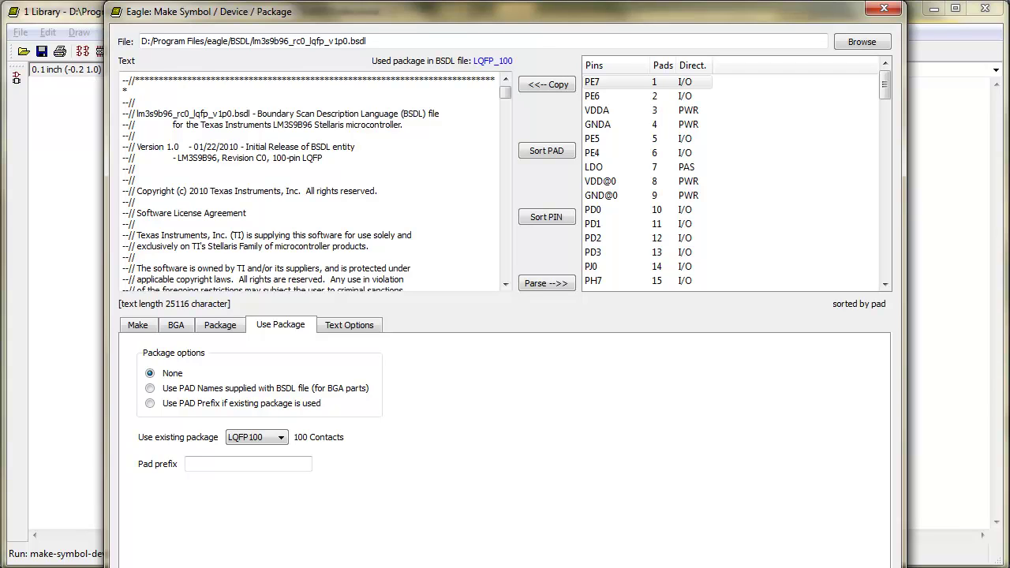
# Step: Generate the symbol and the LM3S9B96 device with the current settings, and open the generated symbol in the symbol editor
pyautogui.click(138, 325)
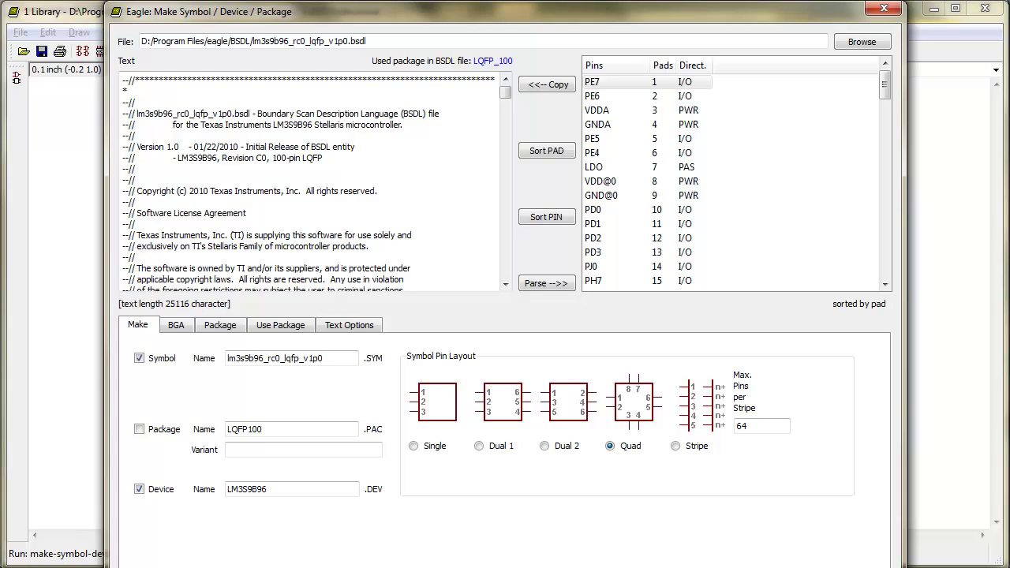
pyautogui.press('Return')
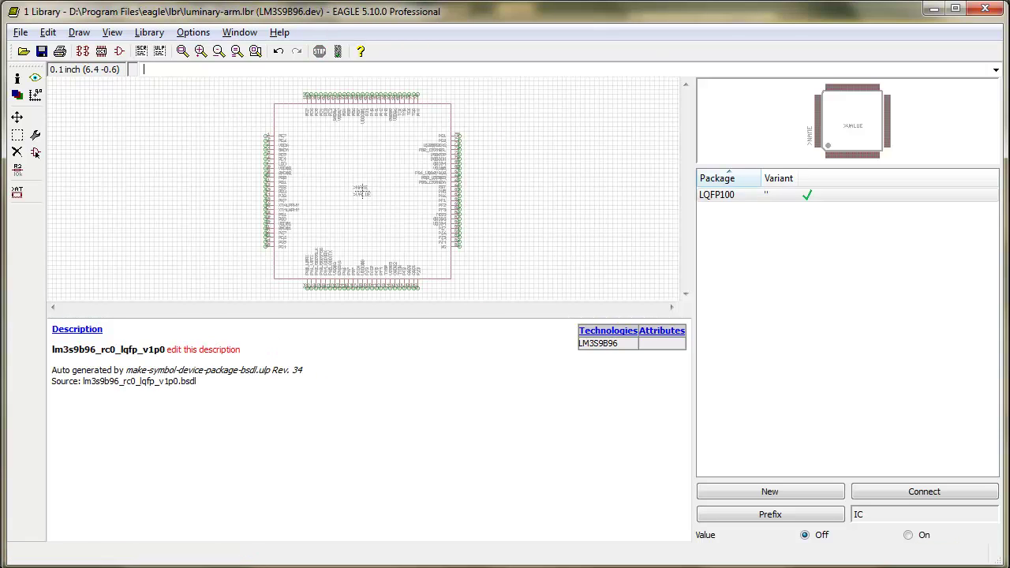
pyautogui.rightClick(360, 196)
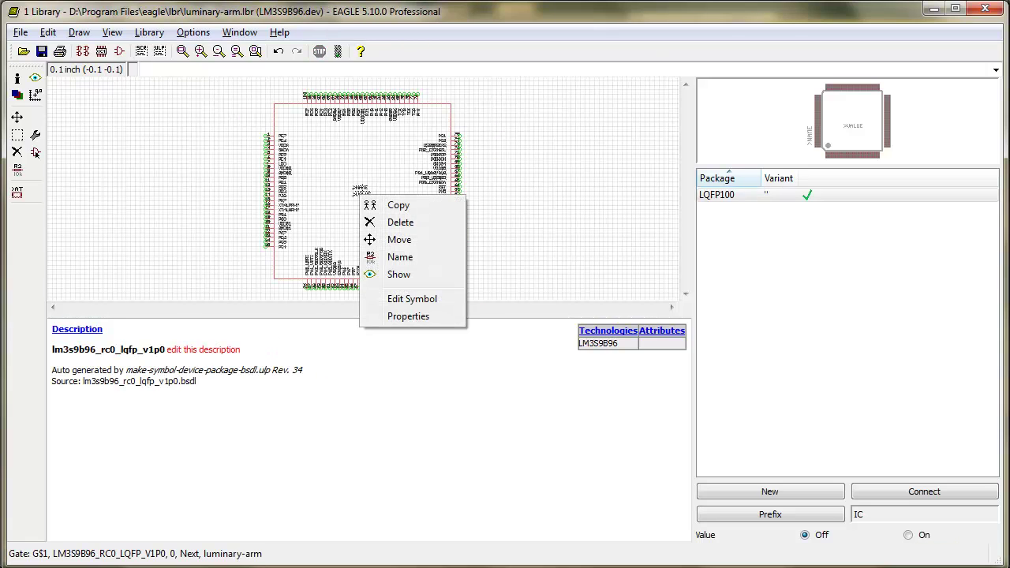
pyautogui.click(412, 298)
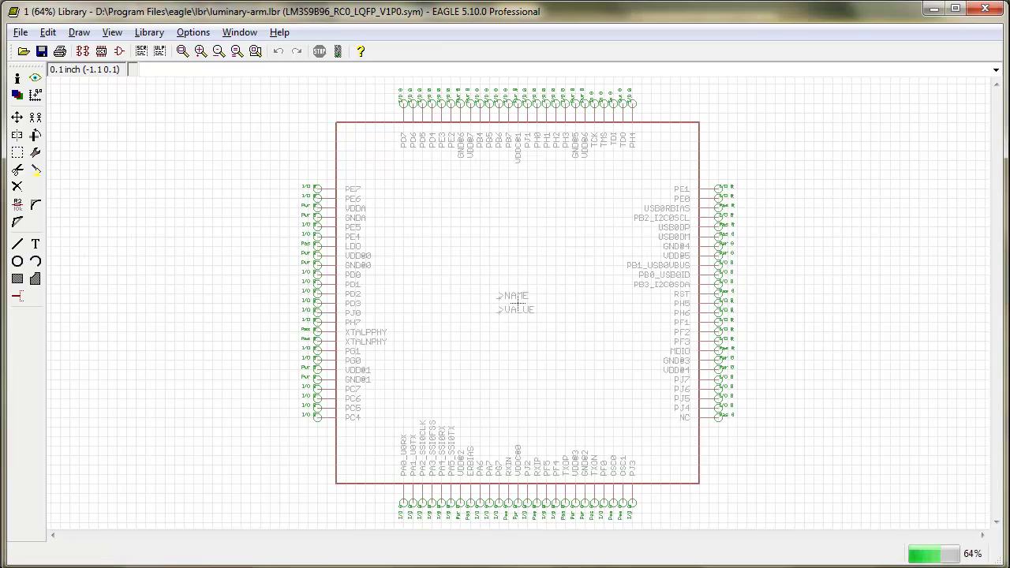
pyautogui.scroll(2, 517, 304)
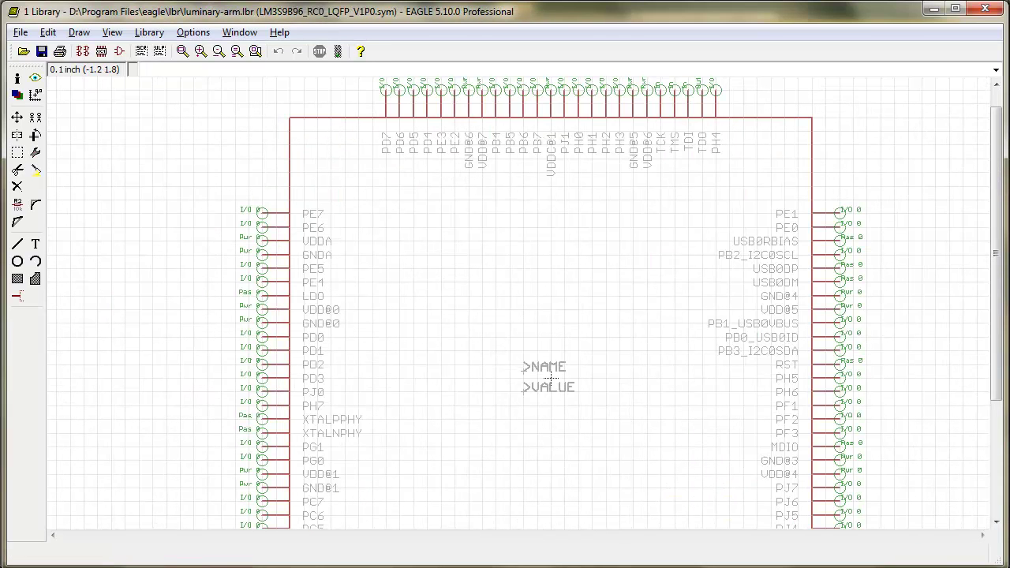
# Step: Compare the generated symbol's pin arrangement with the 100-pin LQFP pin diagram on page 1213 of the datasheet in Foxit Reader
pyautogui.hotkey('alt', 'Tab')
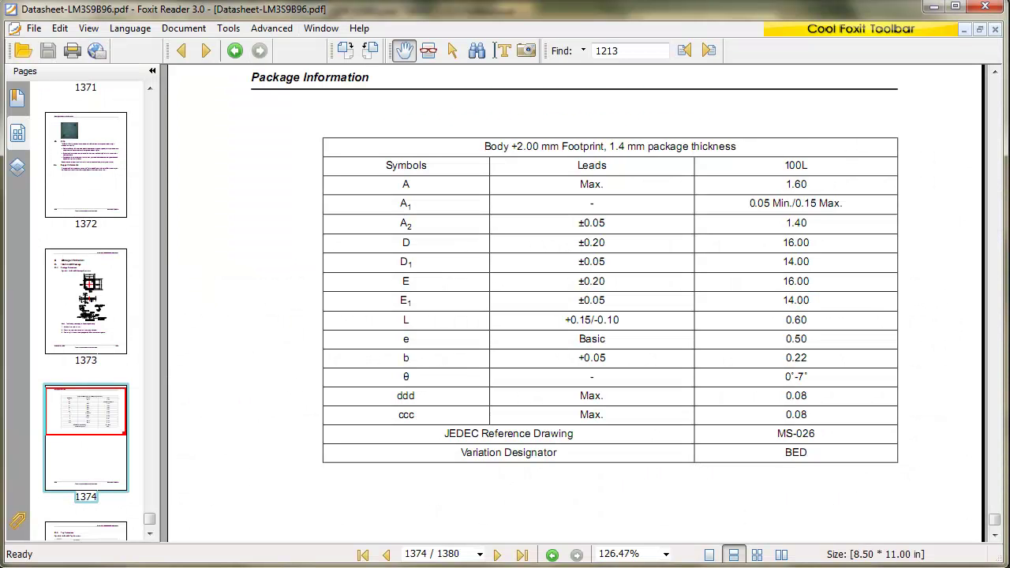
pyautogui.click(460, 554)
pyautogui.moveTo(459, 554); pyautogui.dragTo(404, 554)
pyautogui.write('1213')
pyautogui.press('Return')
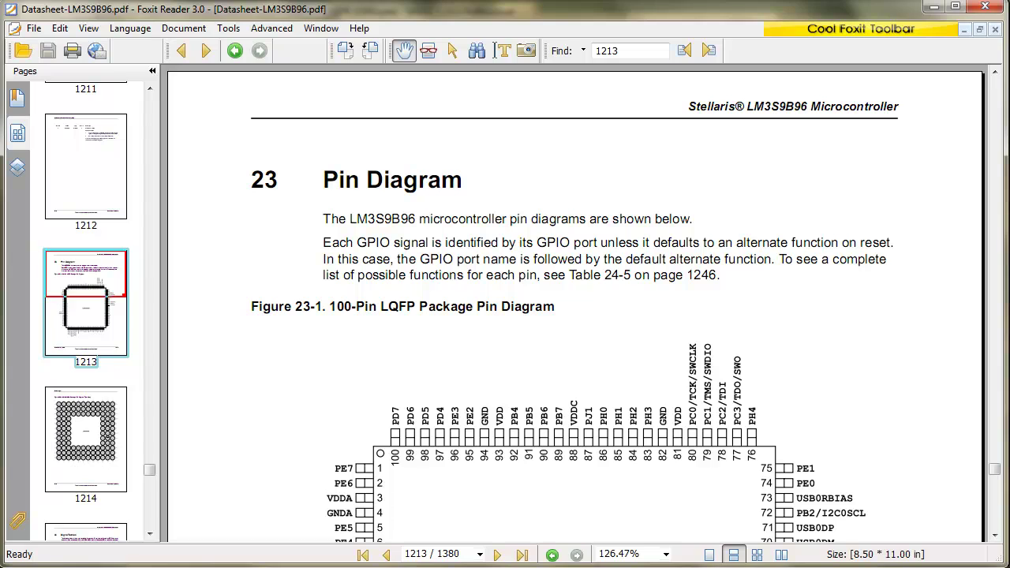
pyautogui.scroll(-6, 576, 304)
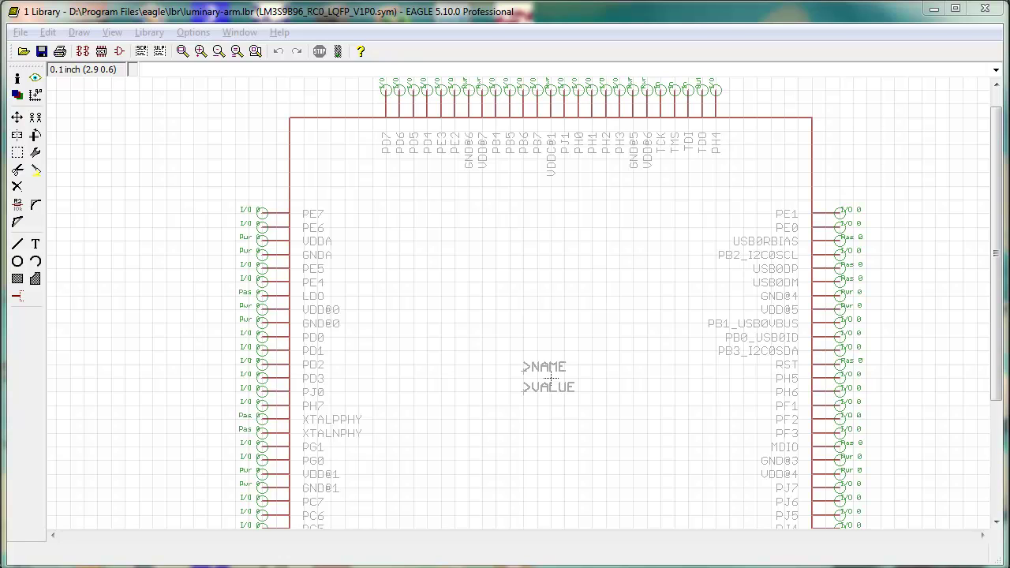
pyautogui.hotkey('alt', 'Tab')
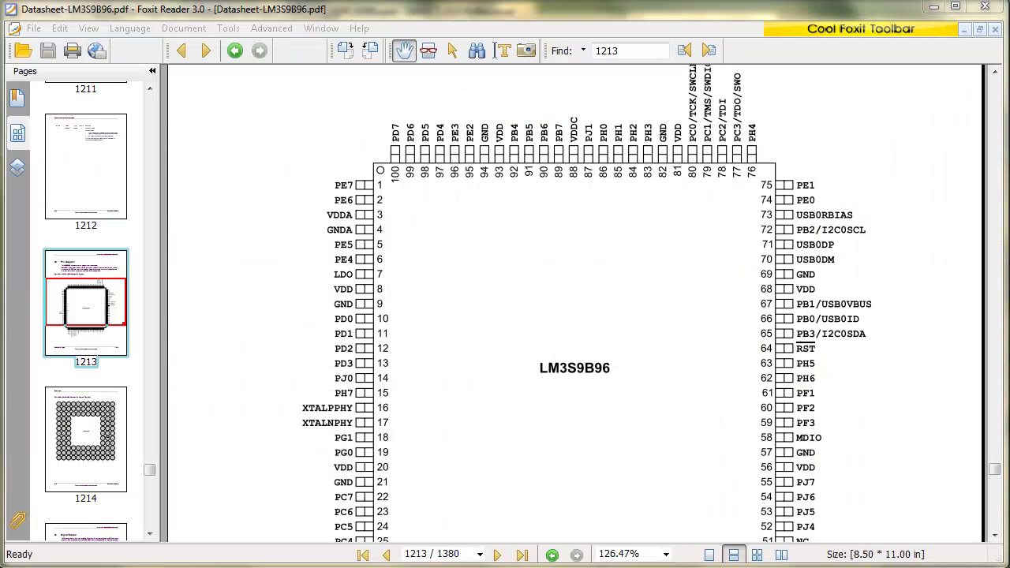
pyautogui.hotkey('alt', 'Tab')
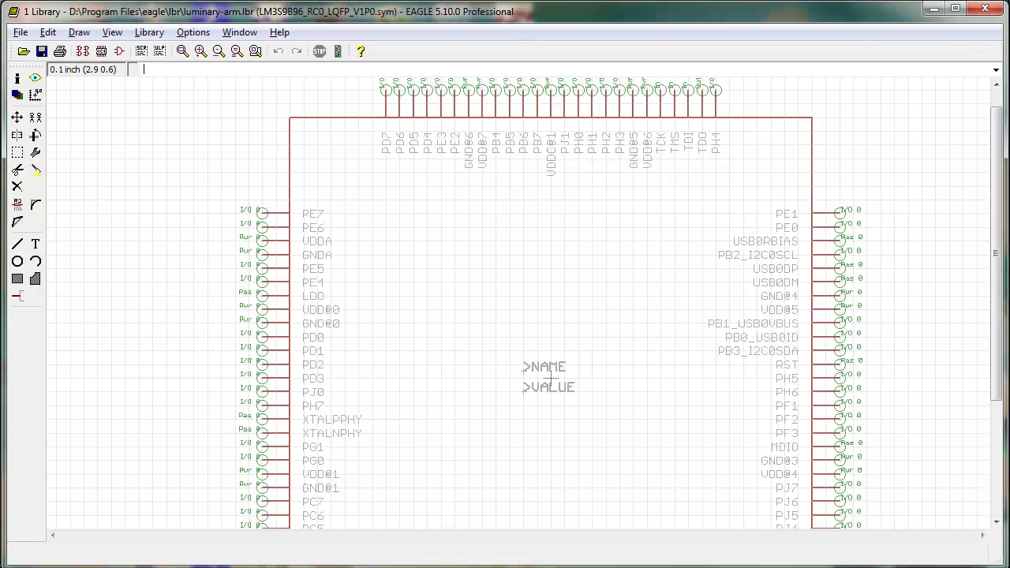
pyautogui.scroll(-1, 570, 356)
pyautogui.scroll(-1, 570, 356)
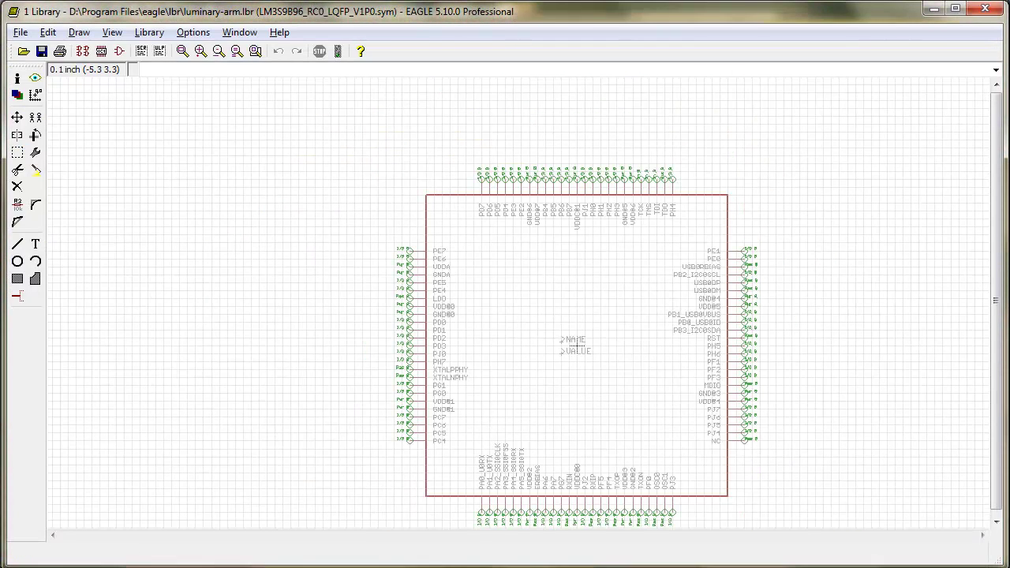
# Step: Open the LM3S9B96 device from the library and view its LQFP100 package in the package editor
pyautogui.click(149, 32)
pyautogui.click(174, 76)
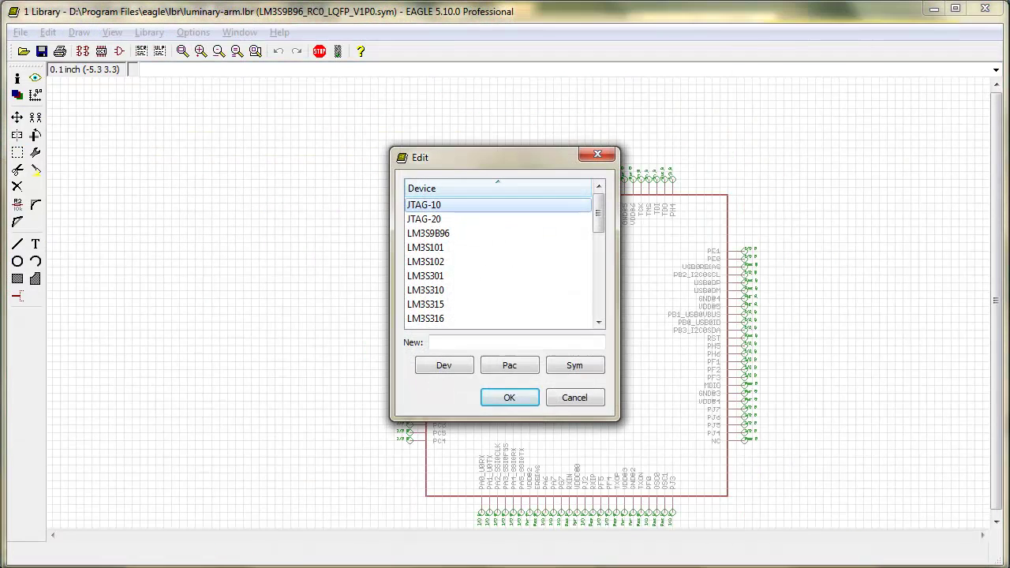
pyautogui.click(428, 233)
pyautogui.press('Return')
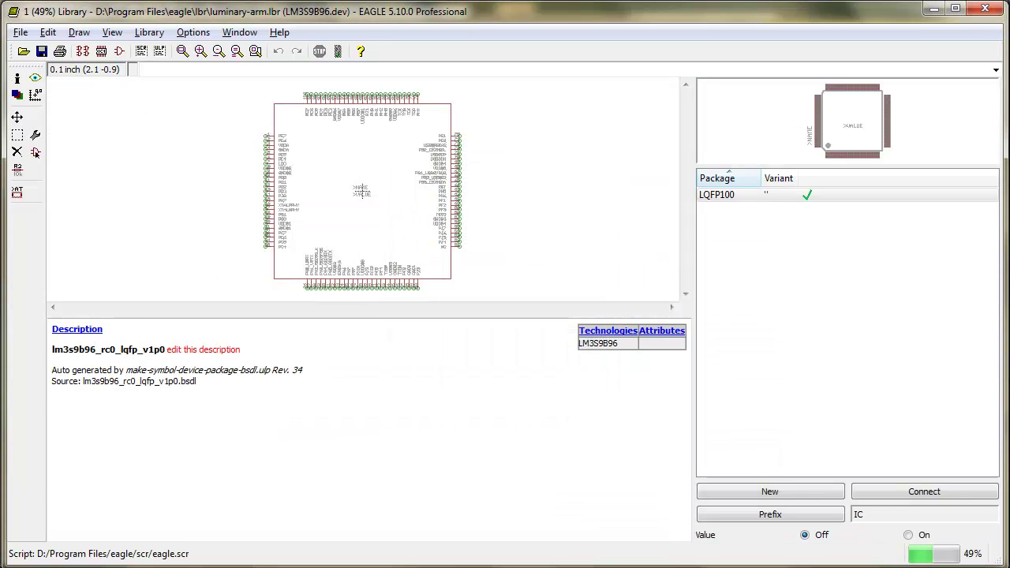
pyautogui.rightClick(838, 195)
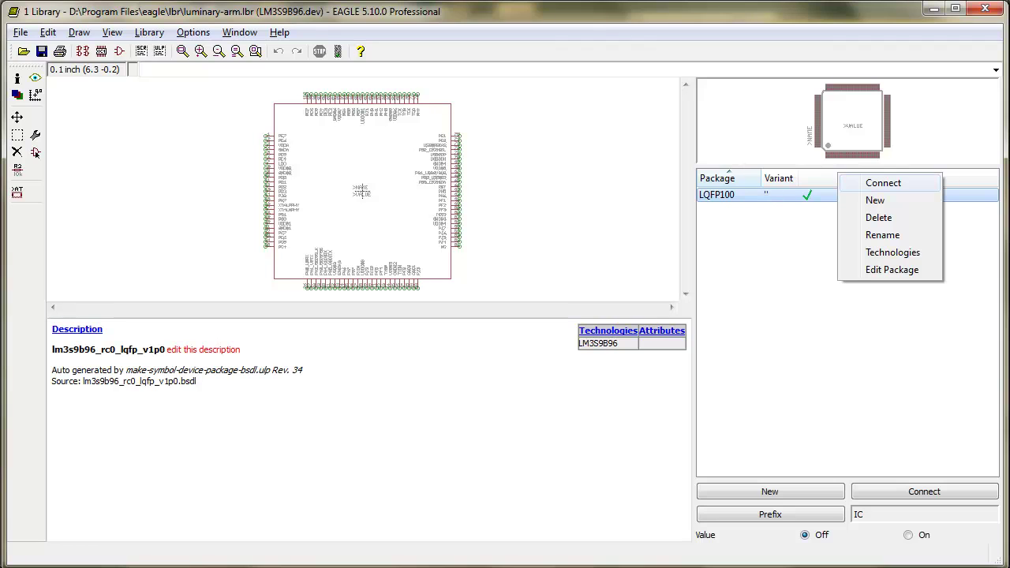
pyautogui.click(892, 269)
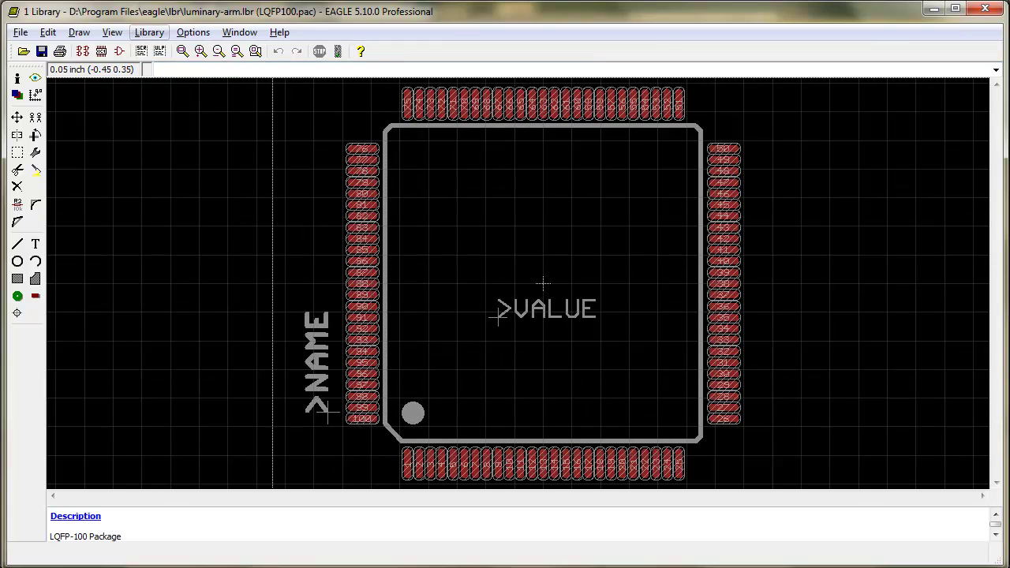
# Step: Reopen the LM3S9B96 device and replace "lm3s9b96_rc0_lqfp_v1p" in its description's bold title with LM3S9B96
pyautogui.click(149, 32)
pyautogui.click(174, 76)
pyautogui.doubleClick(442, 233)
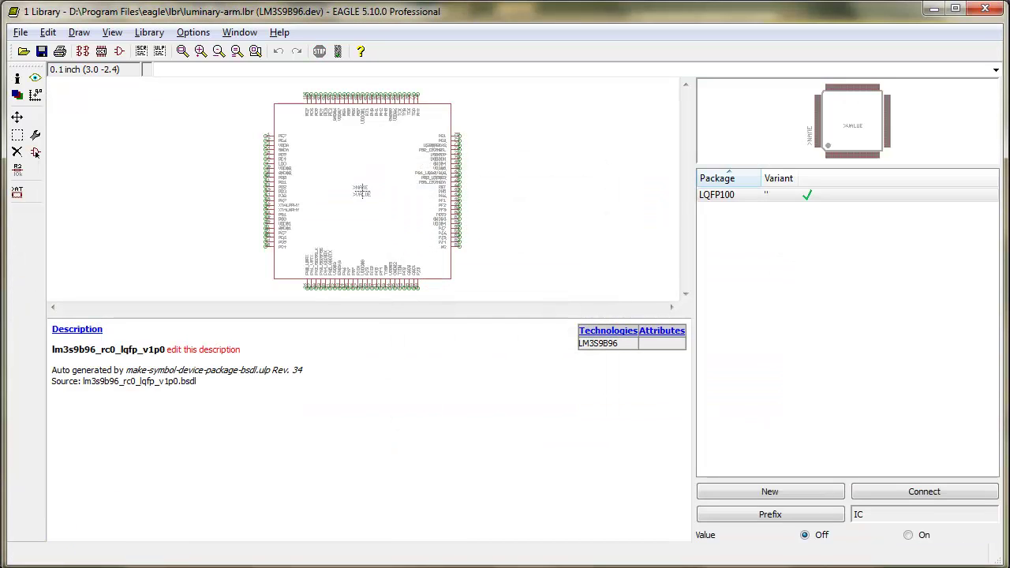
pyautogui.click(203, 350)
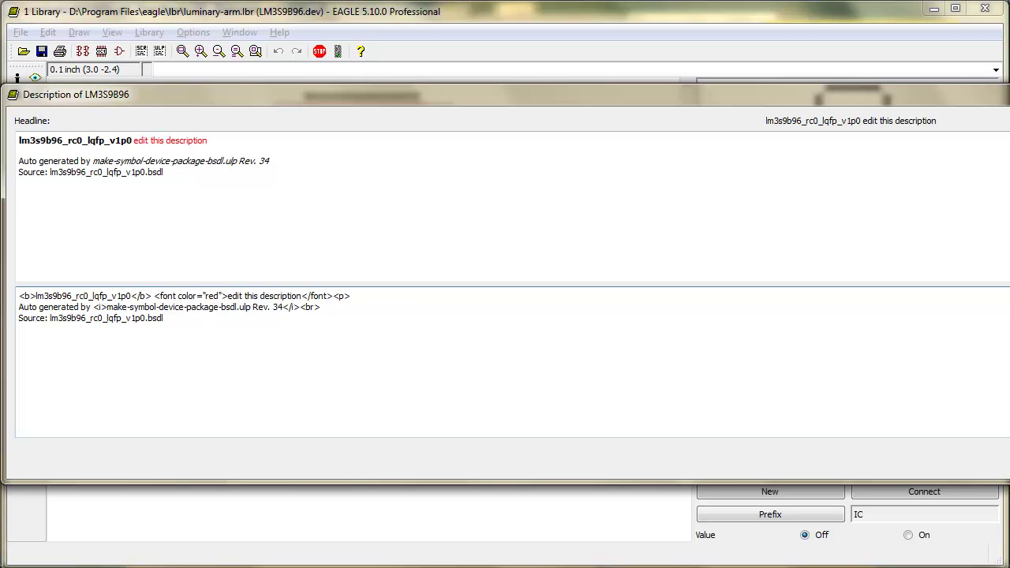
pyautogui.moveTo(128, 296); pyautogui.dragTo(37, 296)
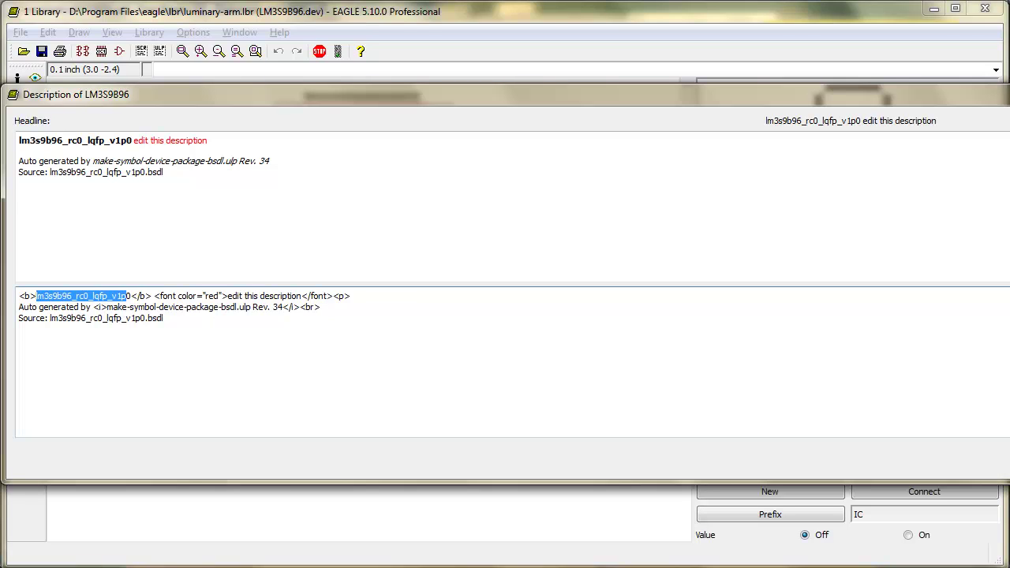
pyautogui.write('LM')
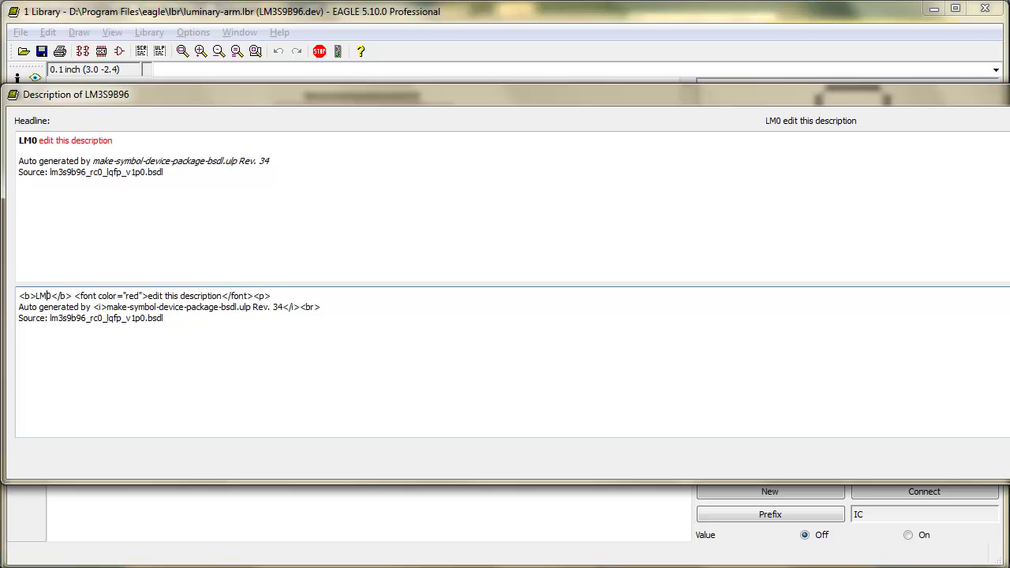
pyautogui.write('3S')
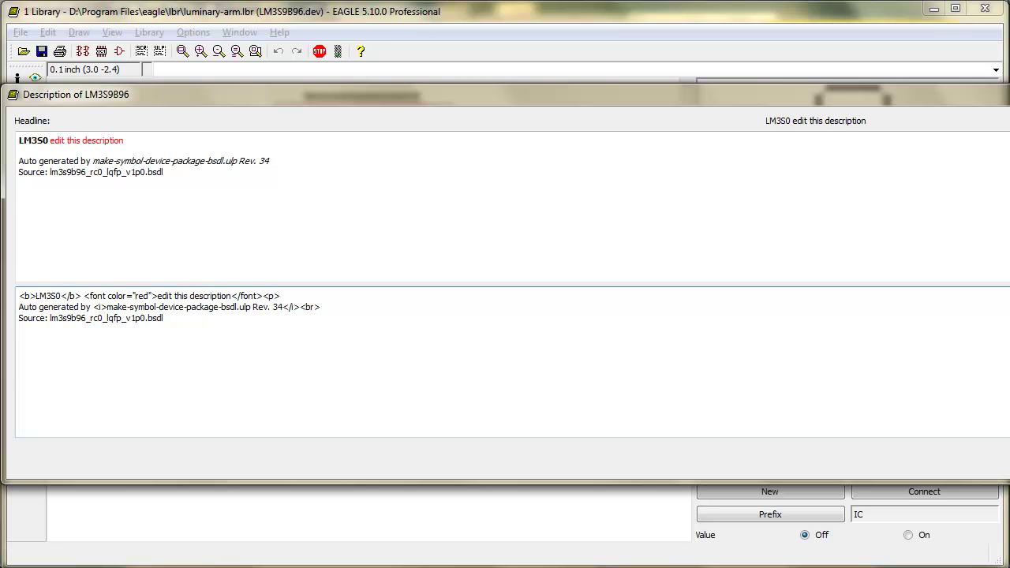
pyautogui.write('9B96')
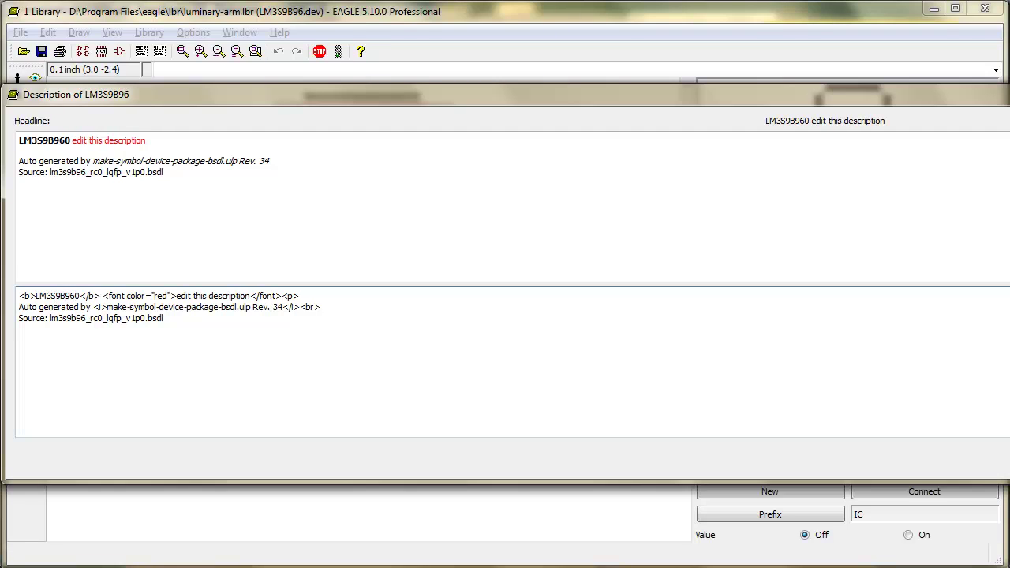
# Step: Delete the red "edit this description" note and the "Auto generated by" line from the device description
pyautogui.hotkey('shift', 'End')
pyautogui.hotkey('shift', 'Left')
pyautogui.hotkey('shift', 'Left')
pyautogui.hotkey('shift', 'Left')
pyautogui.press('Delete')
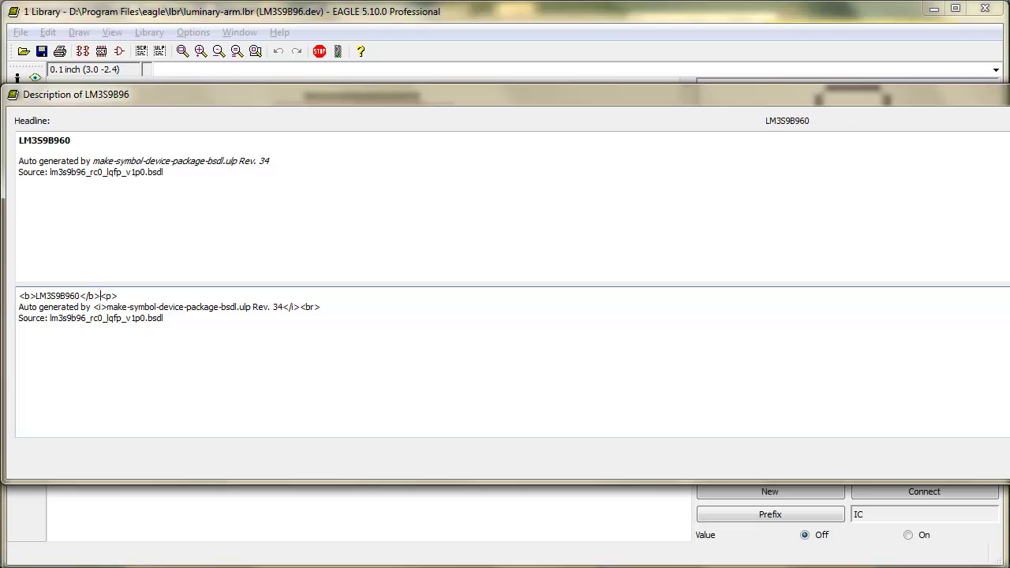
pyautogui.hotkey('shift', 'Down')
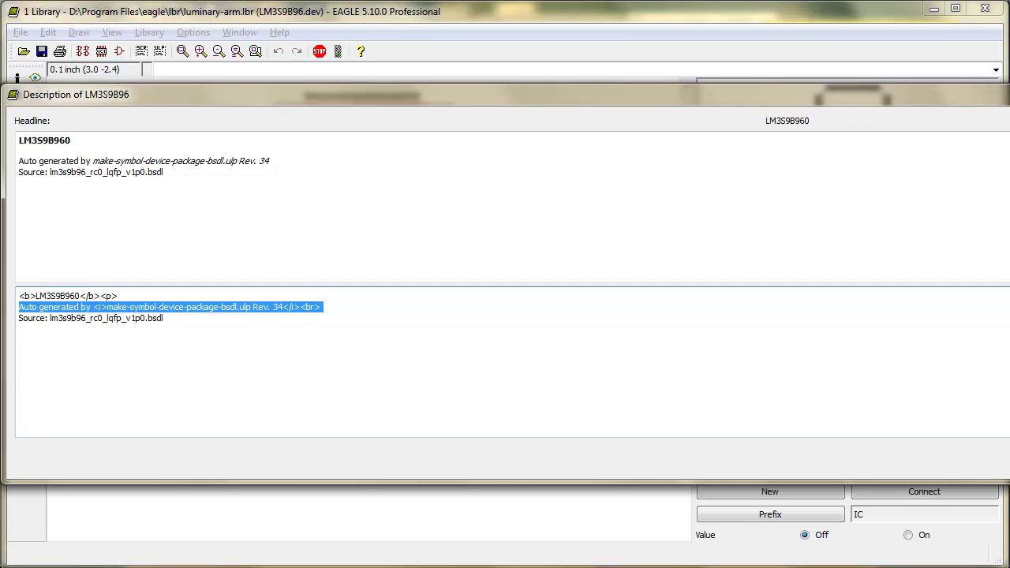
pyautogui.press('Delete')
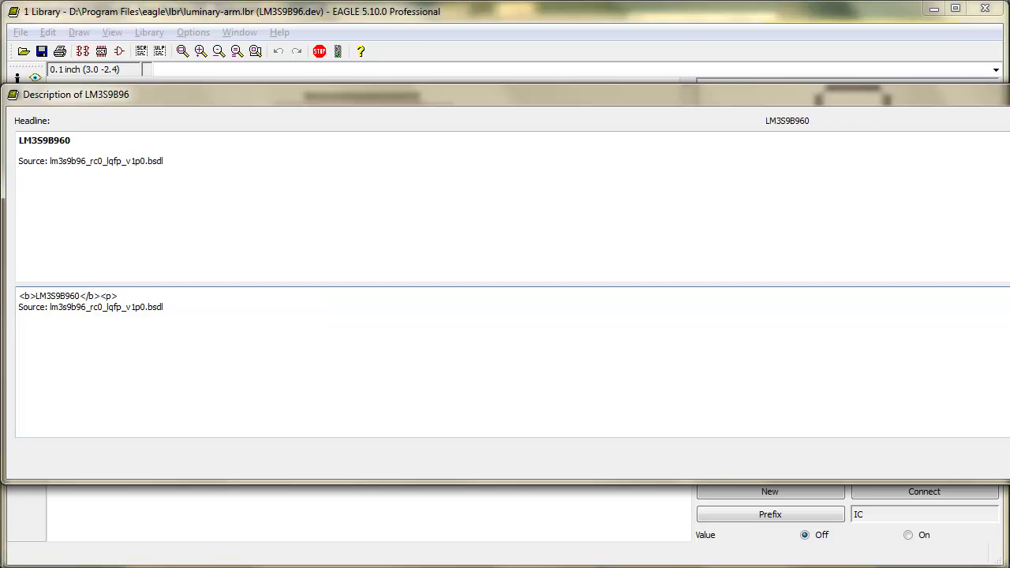
# Step: Add the line "Texas Instruments LM3S9B96" between the bold title and the Source line, with blank lines around it
pyautogui.press('Up')
pyautogui.press('Return')
pyautogui.press('Return')
pyautogui.press('Return')
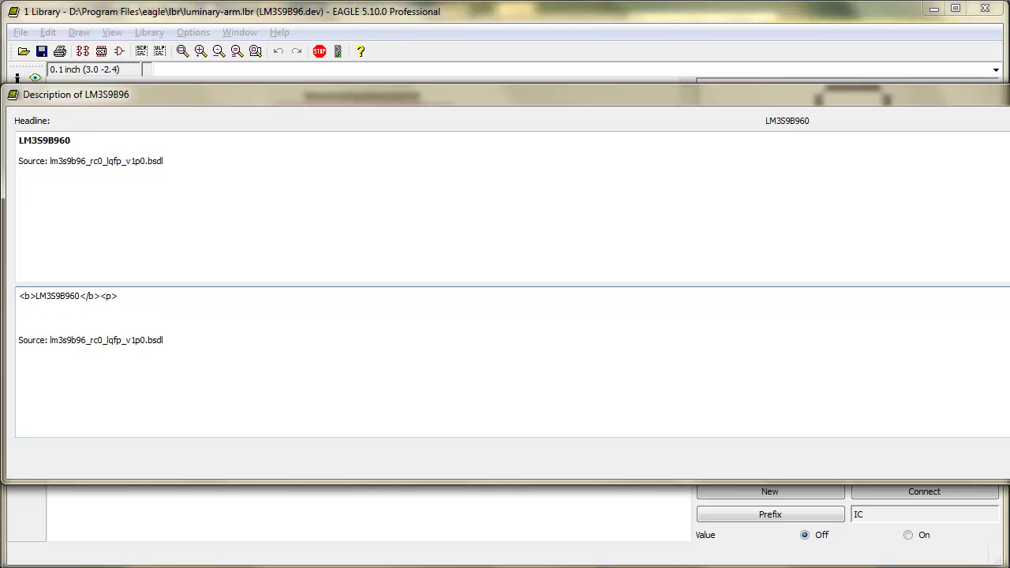
pyautogui.write('Texas')
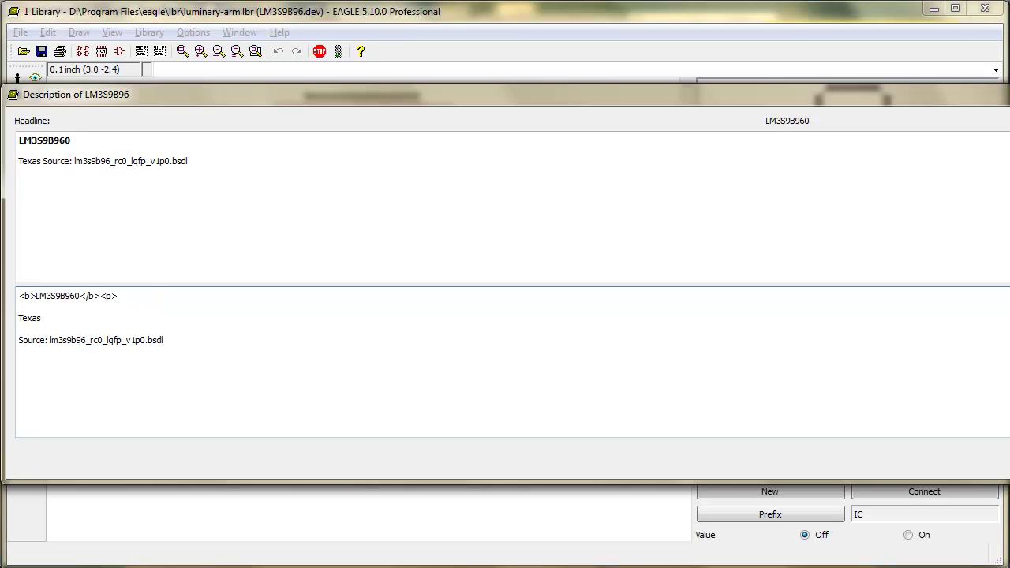
pyautogui.write(' Instruments')
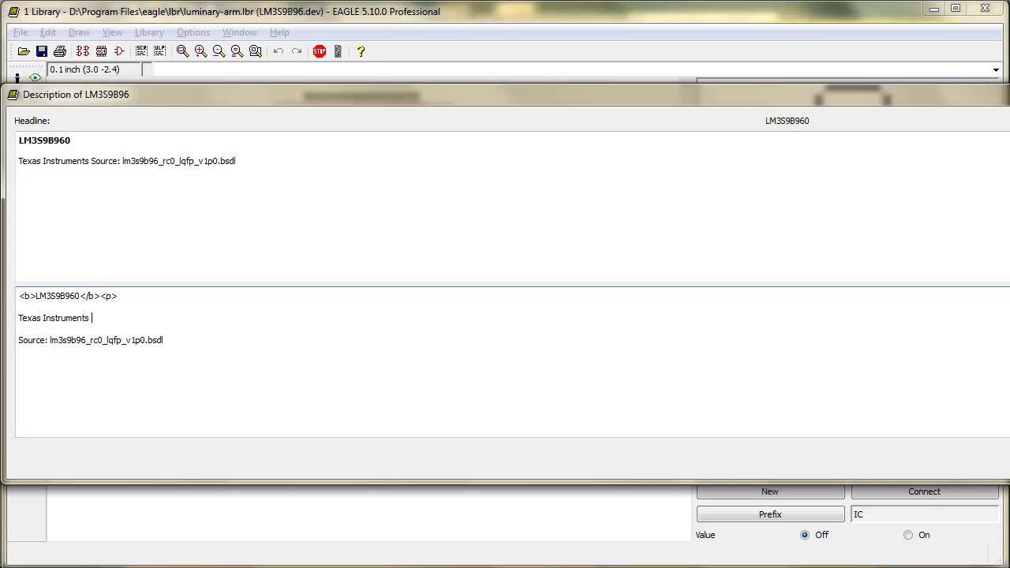
pyautogui.write(' LM3')
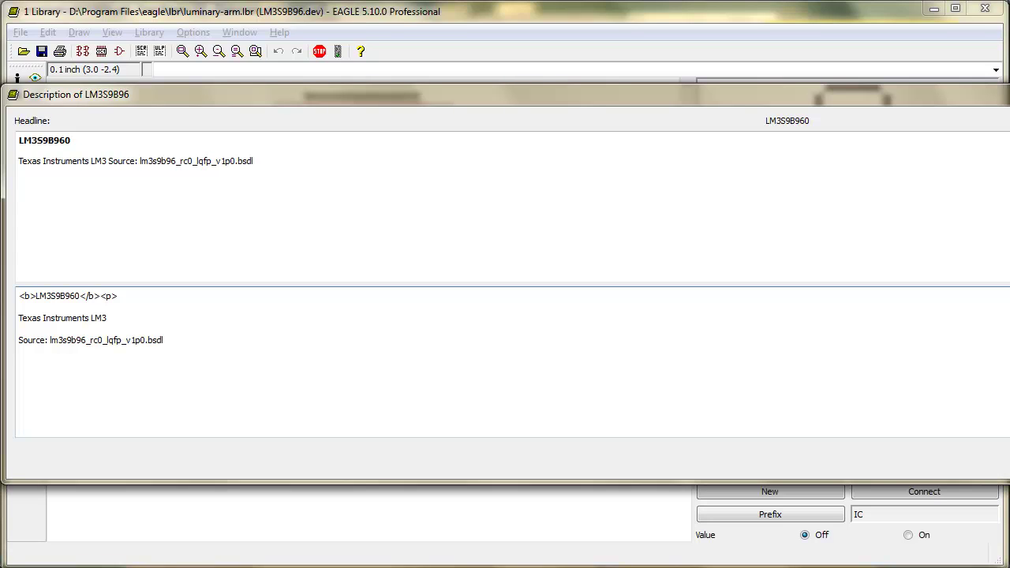
pyautogui.write('S')
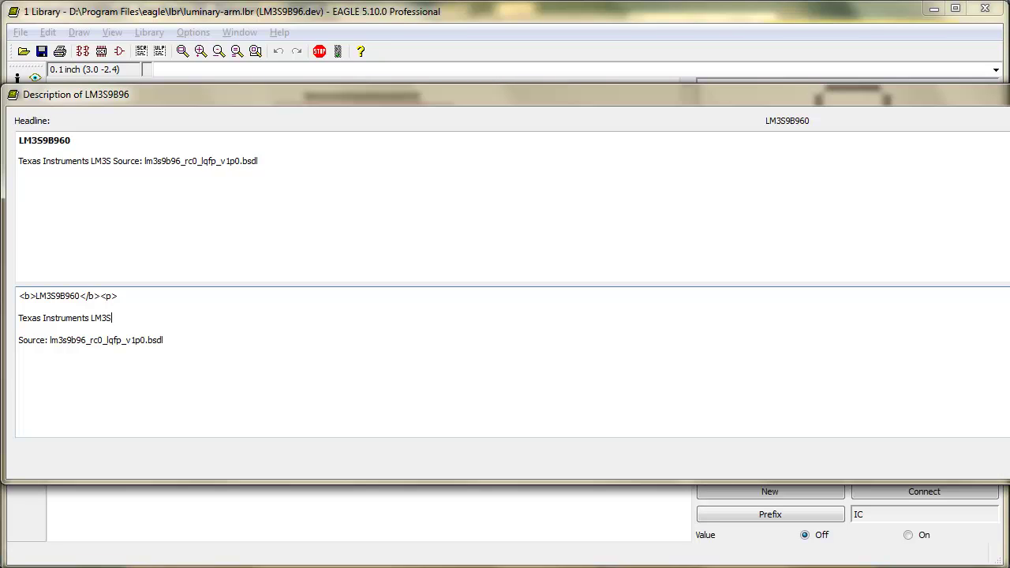
pyautogui.write('9B')
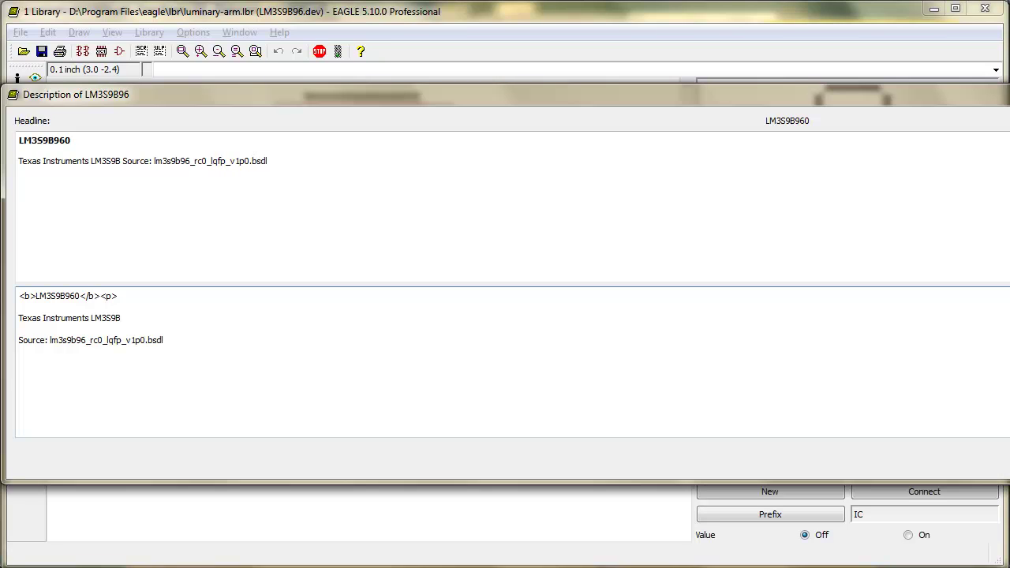
pyautogui.write('96')
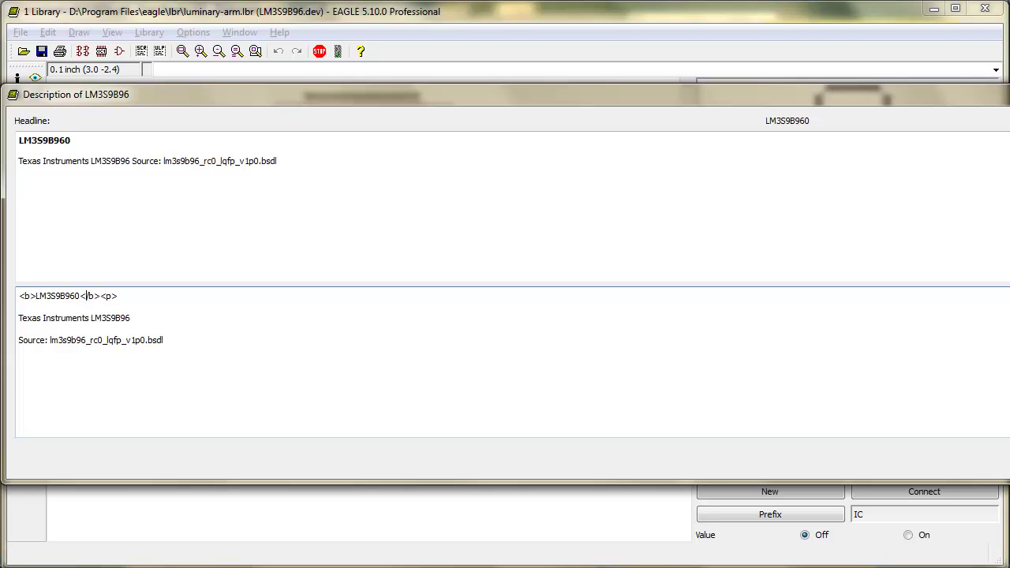
# Step: Remove the stray trailing 0 from the bold title, and end the Texas Instruments line with <p> and an extra blank line
pyautogui.press('BackSpace')
pyautogui.write('<p>')
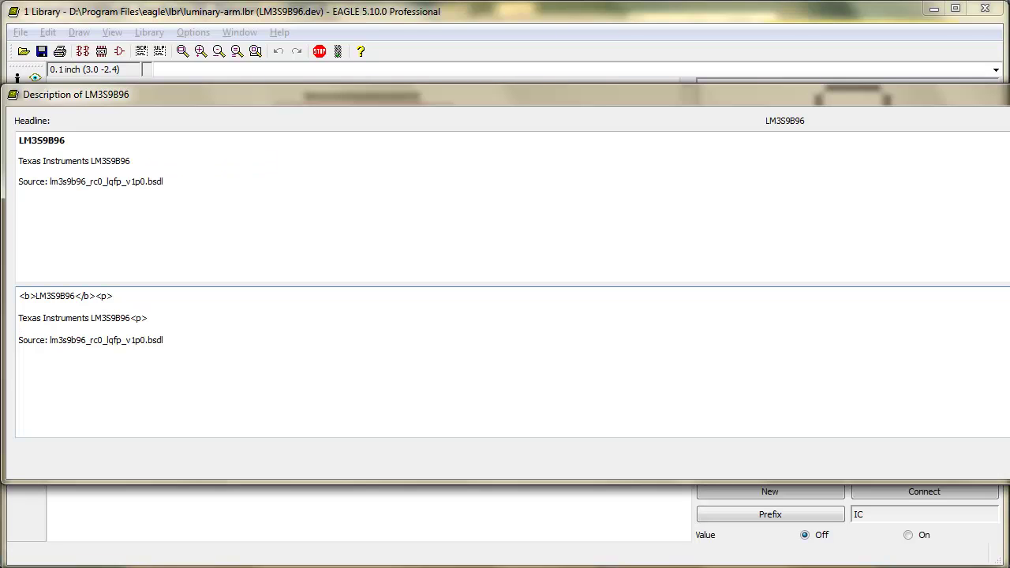
pyautogui.press('Return')
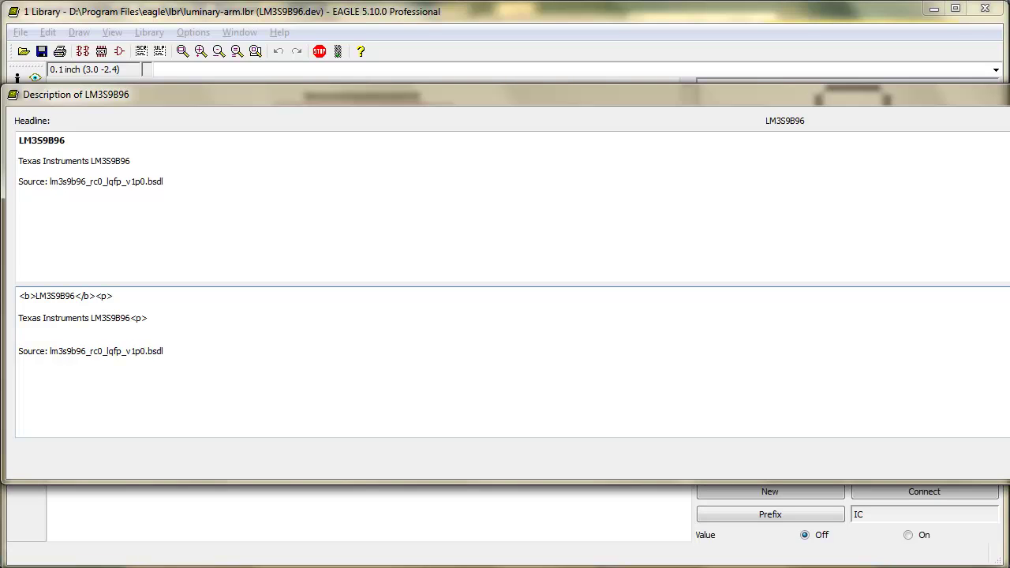
# Step: Switch to the browser's Luminary Micro LM3S9B96 page and copy the whole introductory paragraph describing the microcontroller
pyautogui.hotkey('alt', 'Tab')
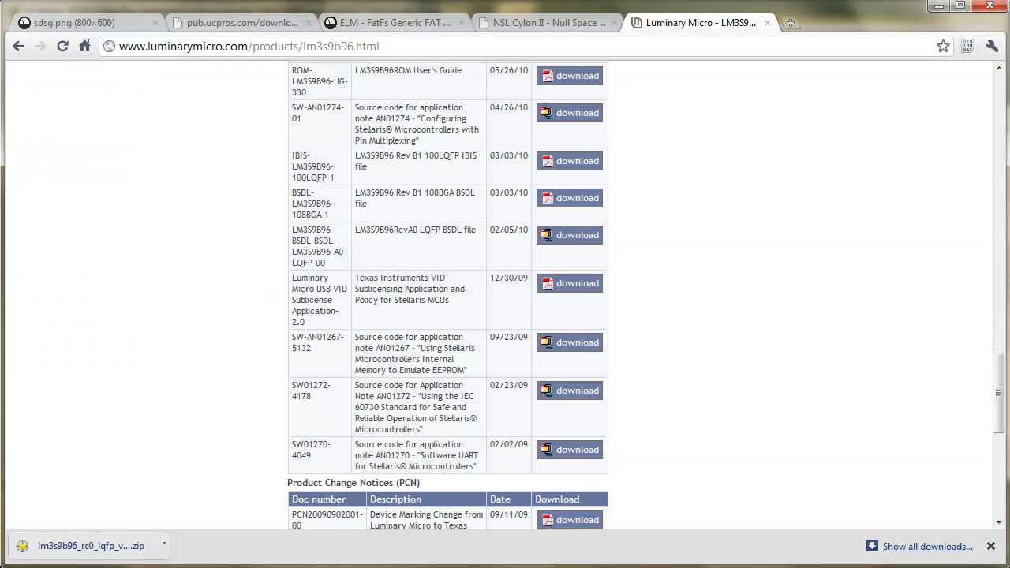
pyautogui.scroll(15, 447, 295)
pyautogui.scroll(5, 447, 296)
pyautogui.scroll(-2, 448, 296)
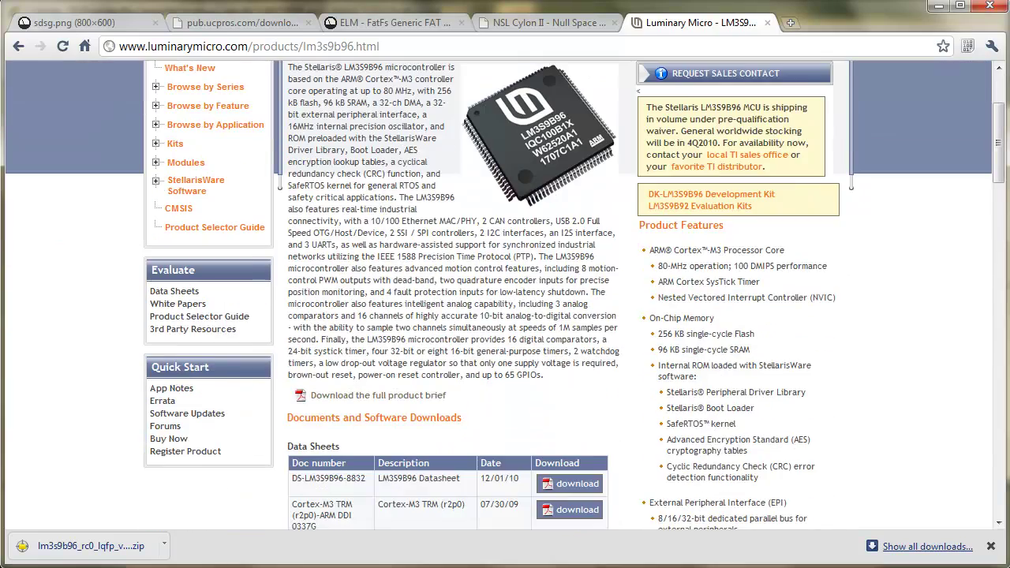
pyautogui.moveTo(543, 375); pyautogui.dragTo(288, 146)
pyautogui.scroll(1, 288, 275)
pyautogui.rightClick(284, 147)
pyautogui.click(312, 156)
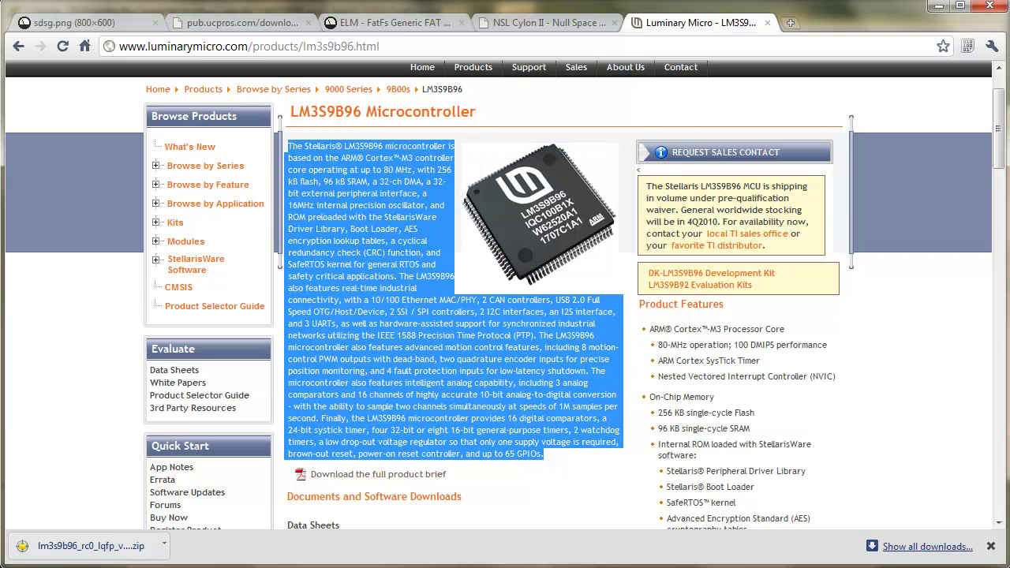
# Step: Return to EAGLE and paste the copied paragraph after the description's Source line, separated from it by a blank line
pyautogui.hotkey('alt', 'Tab')
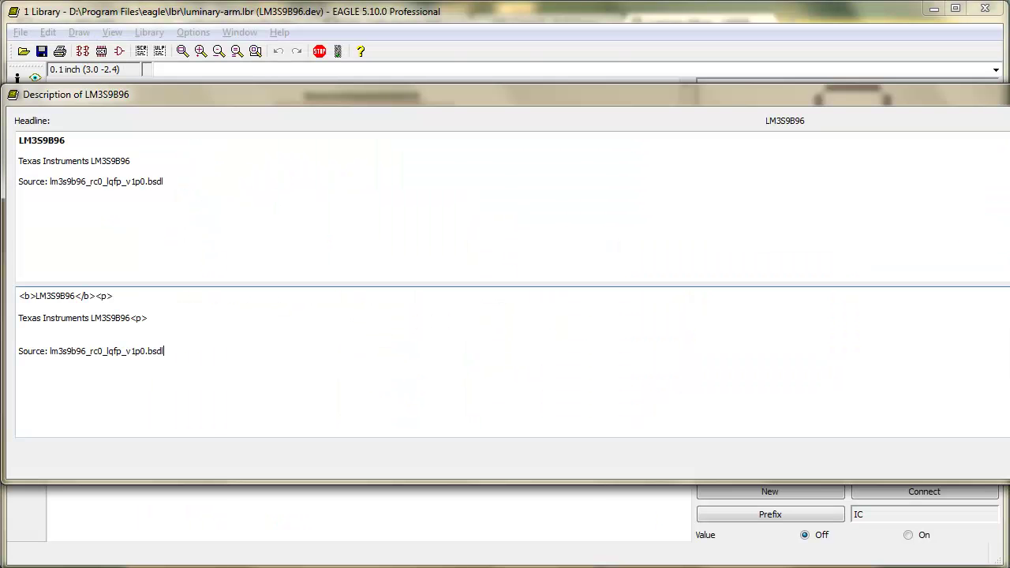
pyautogui.rightClick(82, 332)
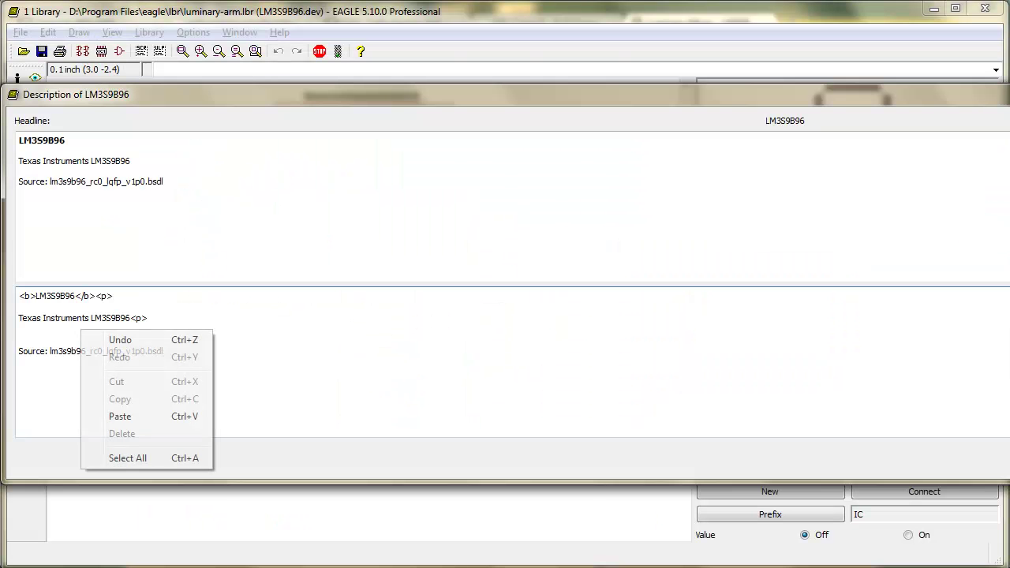
pyautogui.click(120, 416)
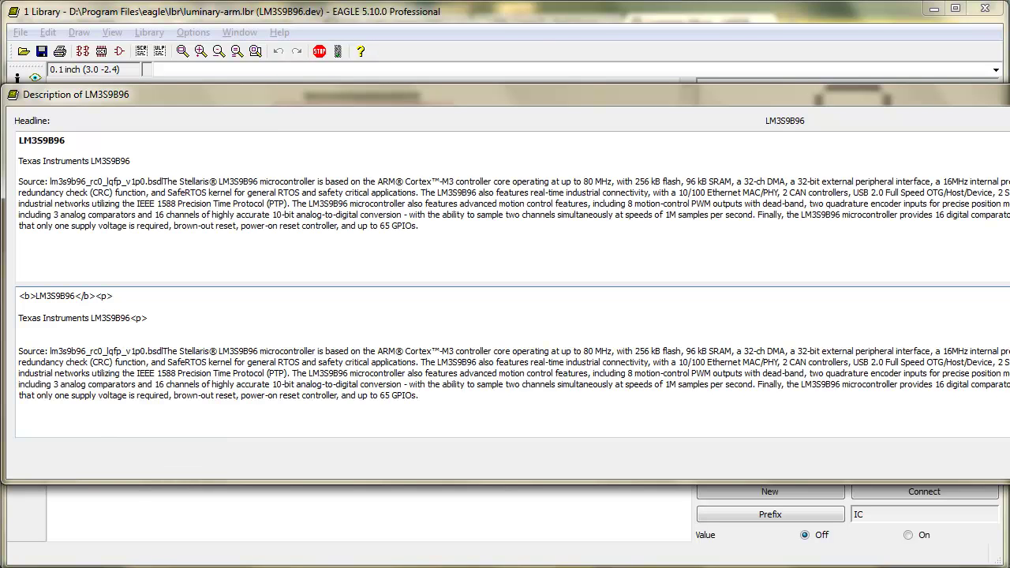
pyautogui.press('Return')
pyautogui.press('Return')
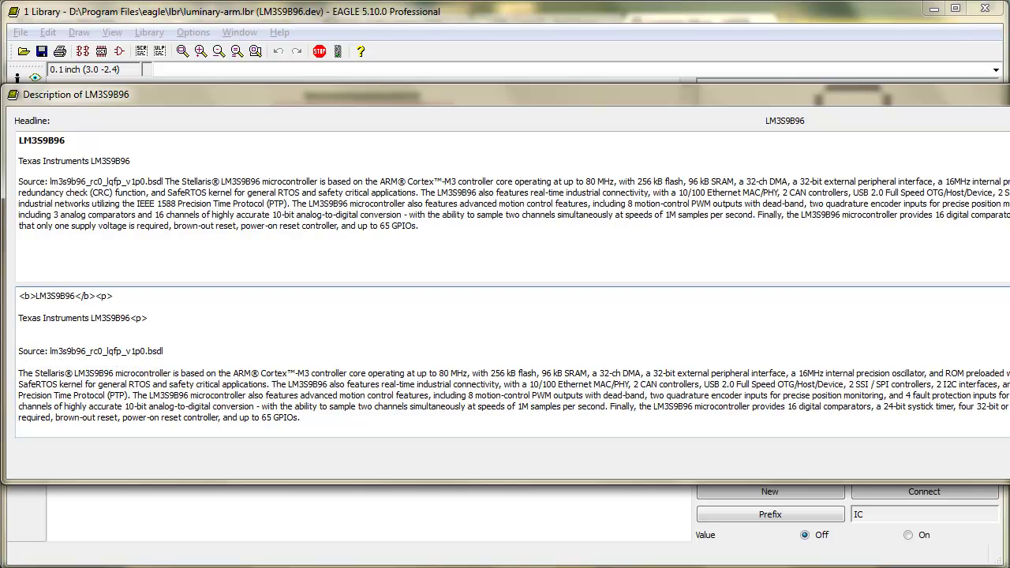
# Step: Break the pasted paragraph after "with 256 kB flash," using a <br> tag and a new source line
pyautogui.moveTo(536, 373); pyautogui.dragTo(540, 373)
pyautogui.write('<p>')
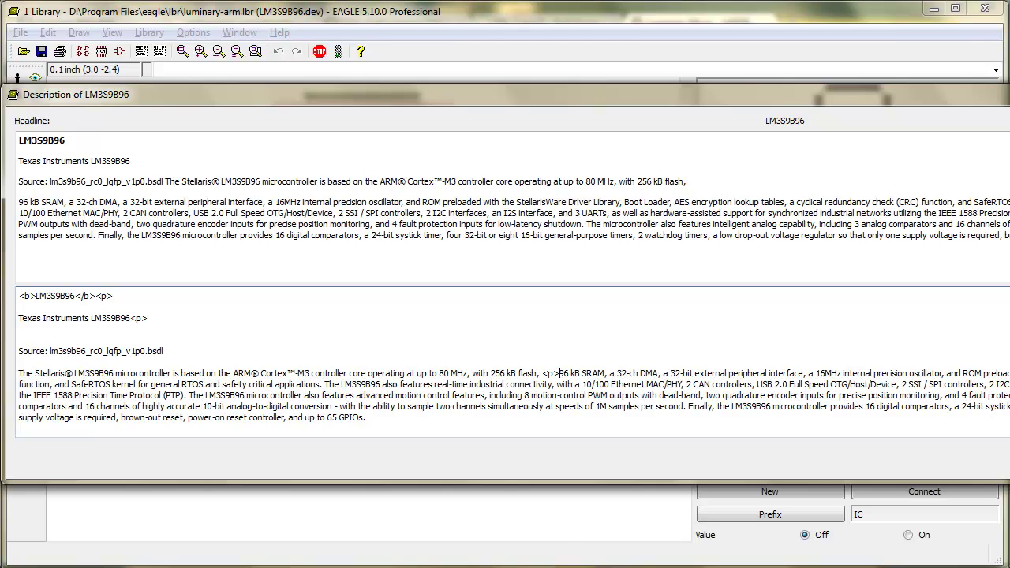
pyautogui.press('Return')
pyautogui.press('Down')
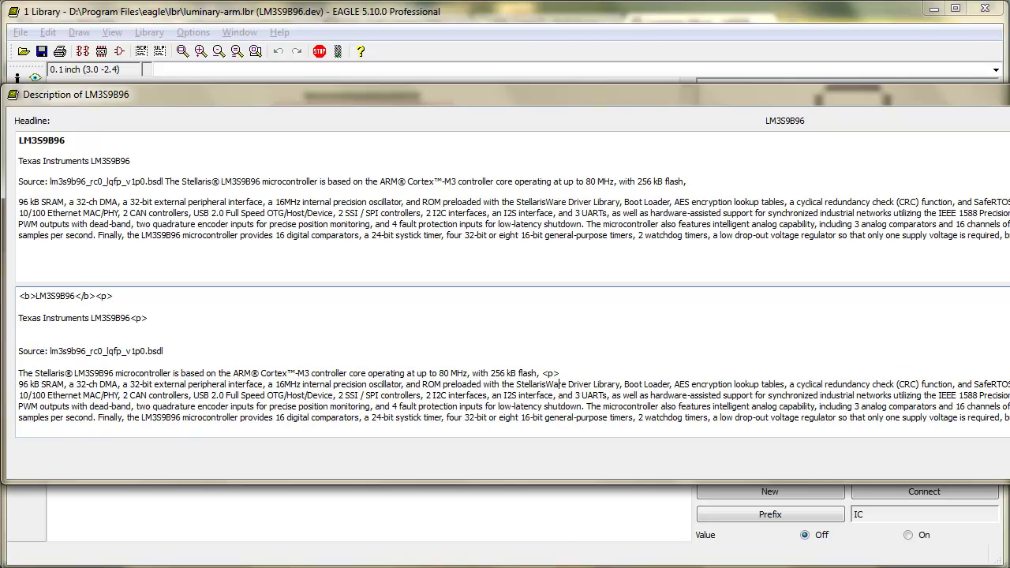
pyautogui.press('BackSpace')
pyautogui.write('br')
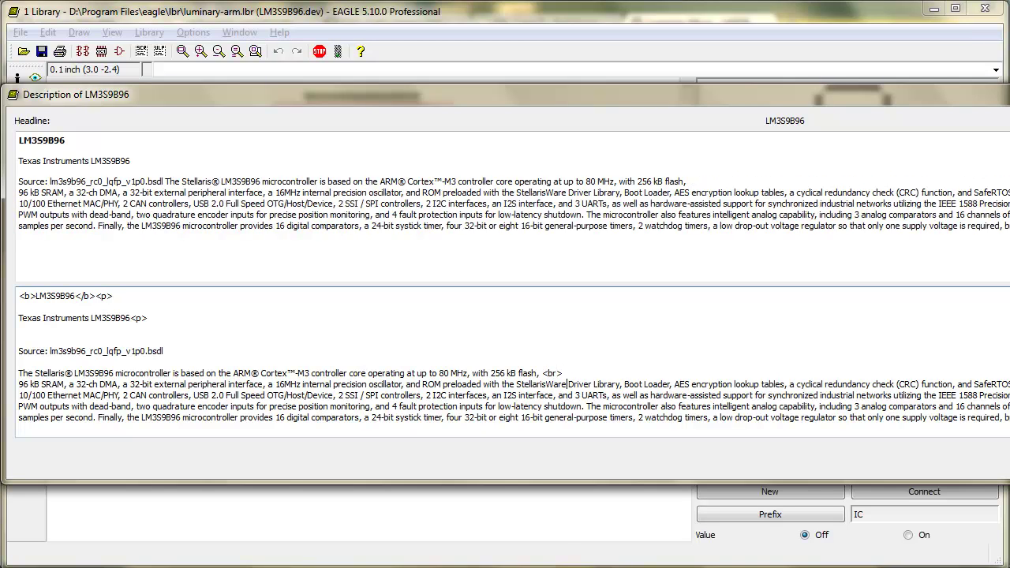
# Step: Insert a <br> tag and a new source line after "preloaded with the StellarisWare" in the description
pyautogui.write('<br>')
pyautogui.hotkey('shift', 'Left')
pyautogui.hotkey('shift', 'Left')
pyautogui.hotkey('shift', 'Left')
pyautogui.hotkey('shift', 'Left')
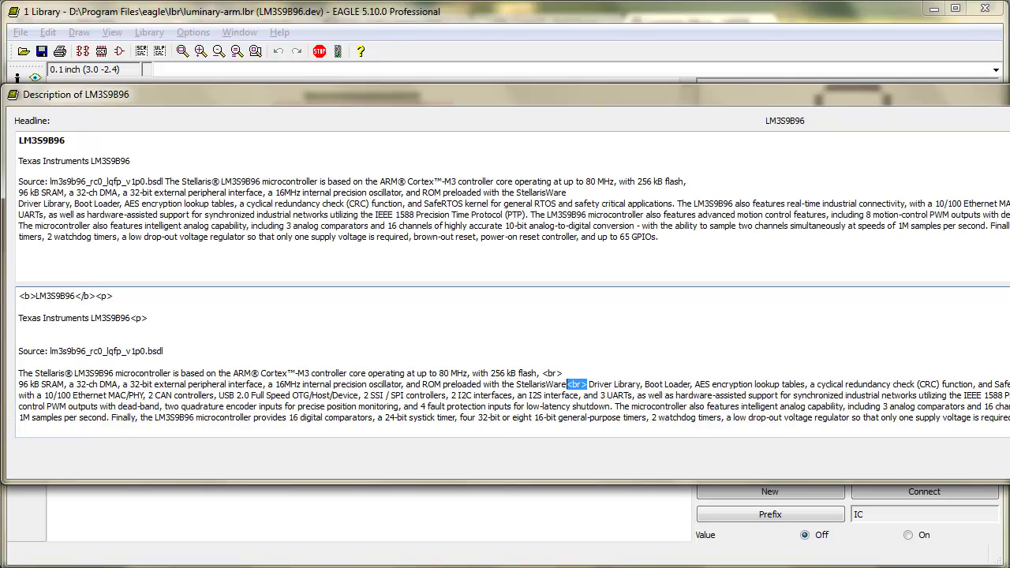
pyautogui.click(574, 384)
pyautogui.press('Return')
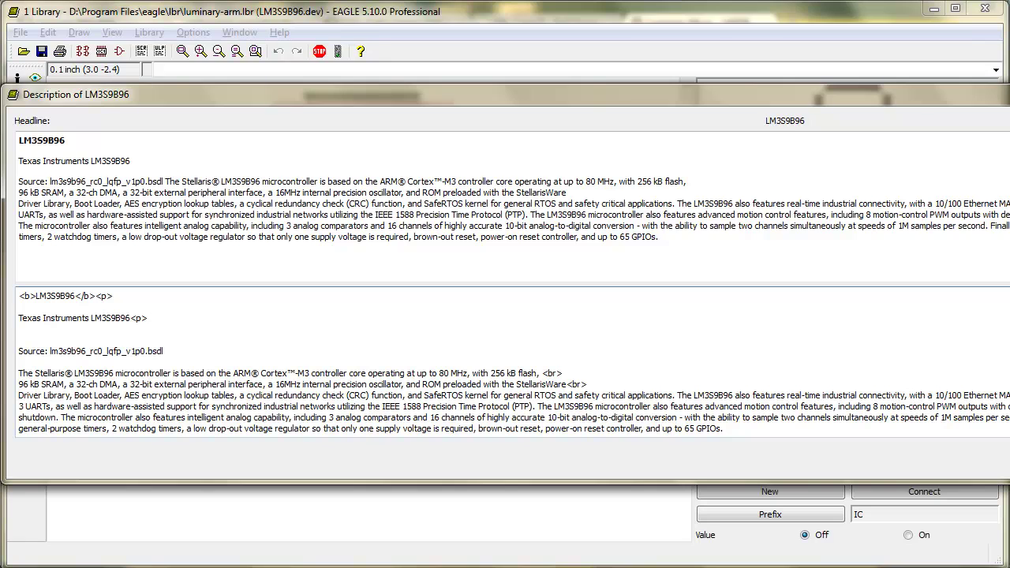
# Step: Add <br> tags with new source lines after "SafeRTOS kernel for general RTOS", "2 CAN controllers," and "hardware-assisted"
pyautogui.write('<br>')
pyautogui.press('Return')
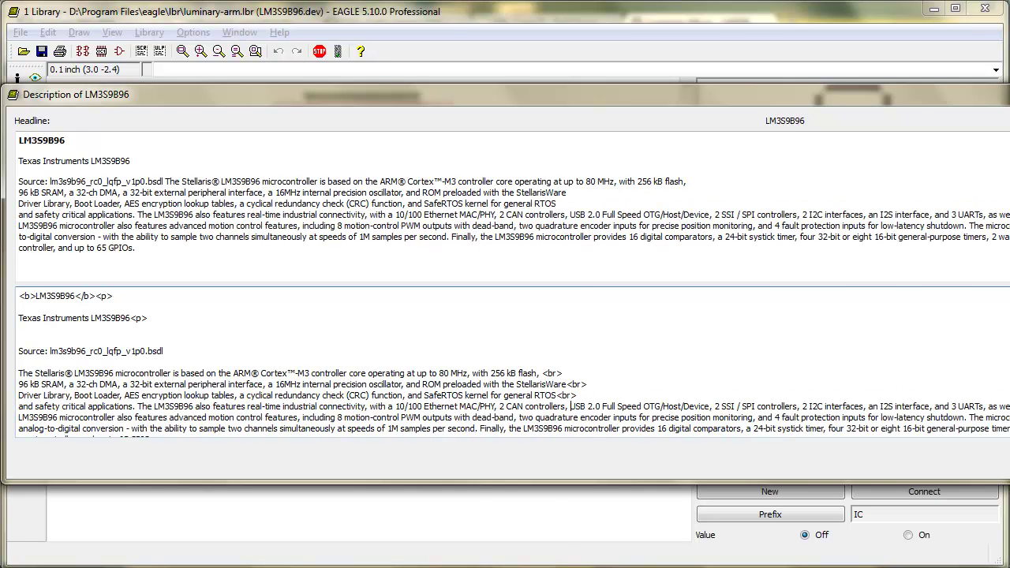
pyautogui.write('<br>')
pyautogui.press('Return')
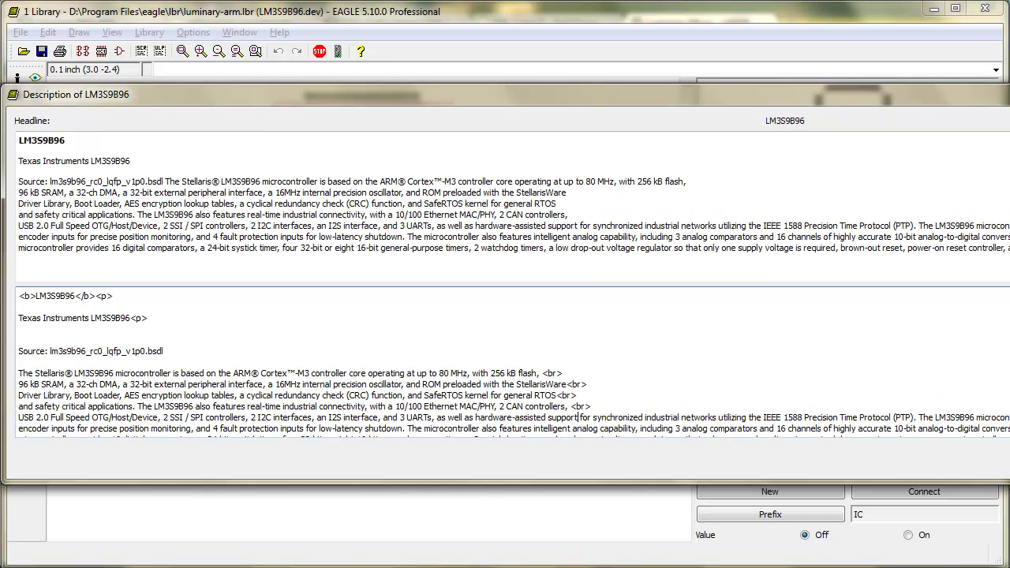
pyautogui.click(548, 418)
pyautogui.write('<br>')
pyautogui.press('Return')
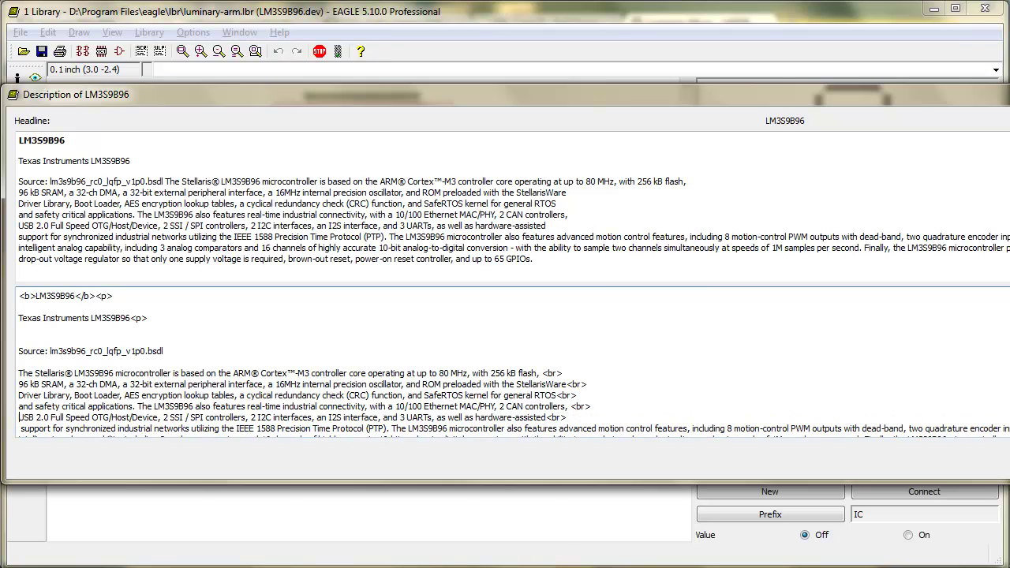
# Step: Add a <br> tag and a new source line after "The LM3S9B96 microcontroller also features"
pyautogui.press('Left')
pyautogui.write('<br>')
pyautogui.press('Return')
pyautogui.press('Up')
pyautogui.press('End')
pyautogui.press('Down')
pyautogui.press('Down')
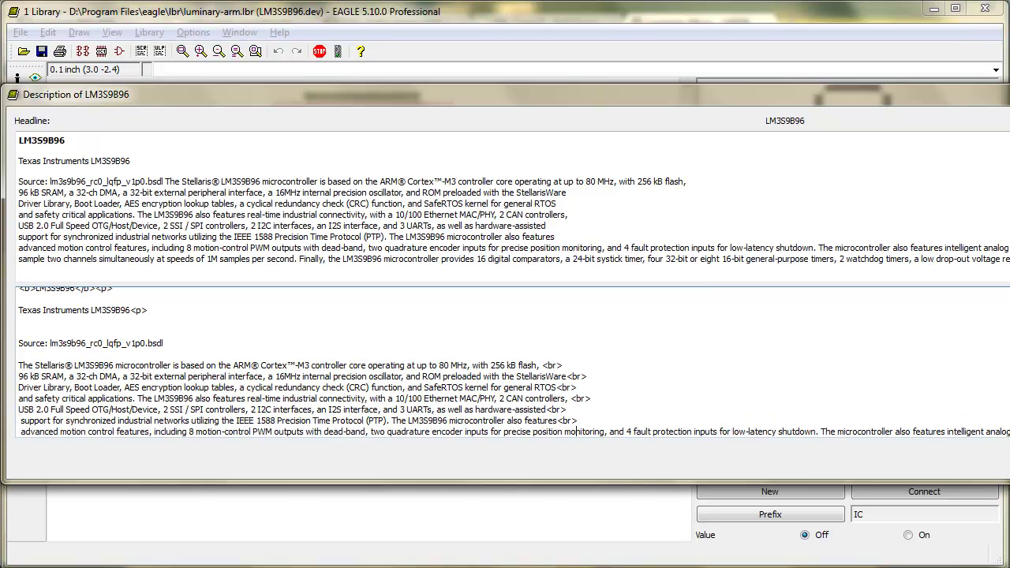
# Step: Add <br> breaks between "precise position" and "monitoring", before "comparators and 16 channels", after "simultaneously a" and after "four 32-bit or eight"
pyautogui.write('<br>')
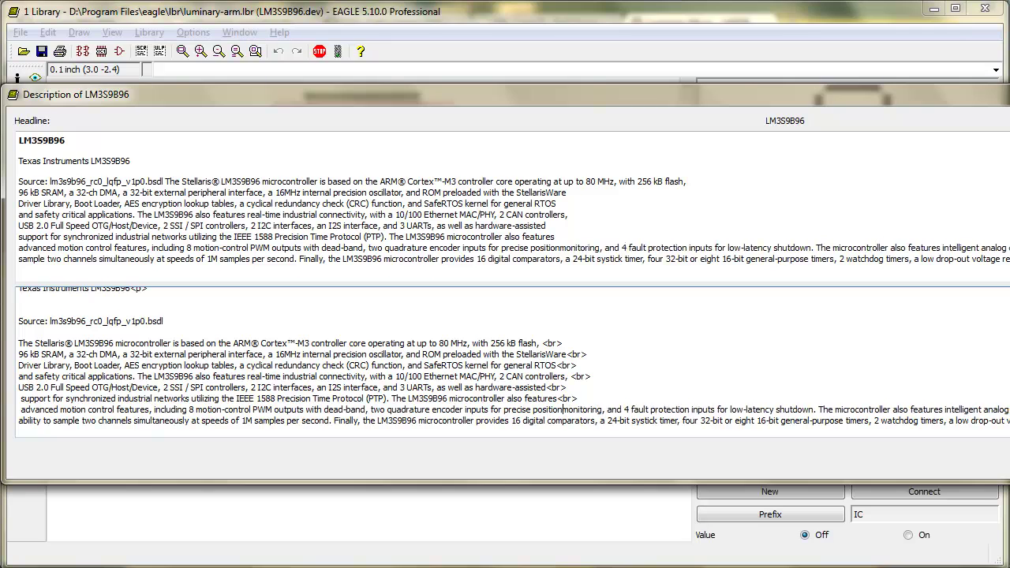
pyautogui.press('Return')
pyautogui.press('Return')
pyautogui.write('<br>')
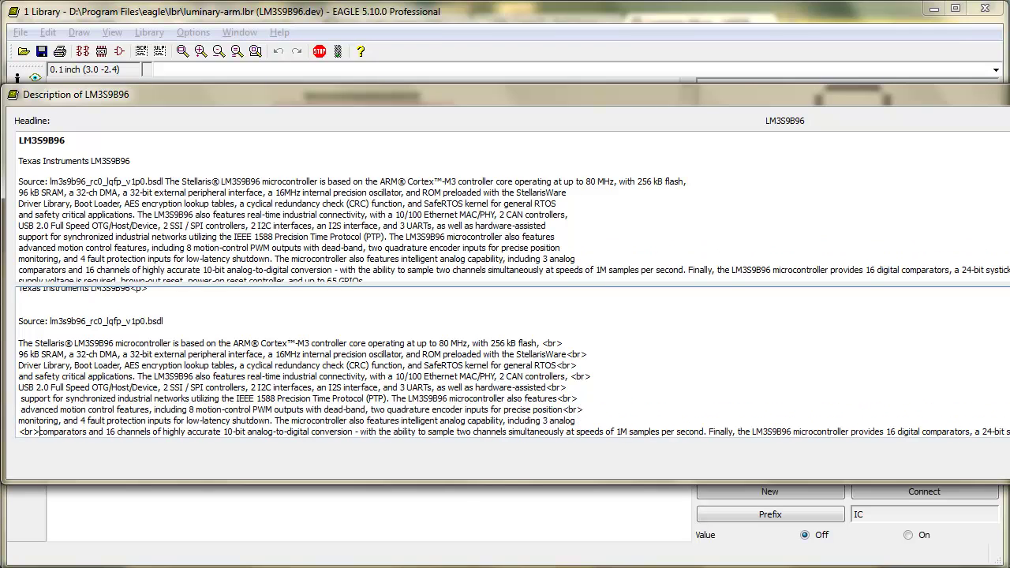
pyautogui.press('Delete')
pyautogui.write('<br>')
pyautogui.press('Return')
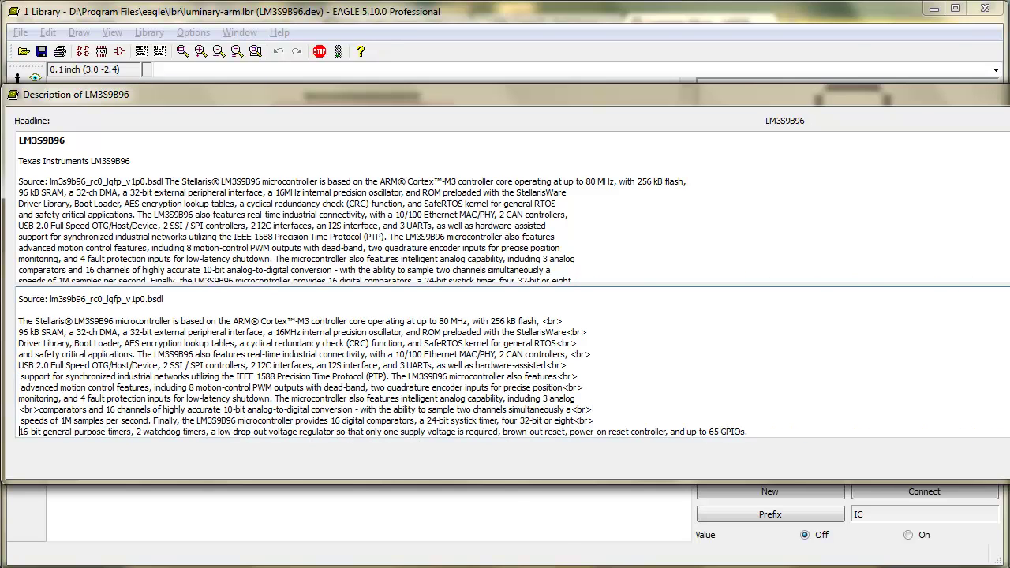
# Step: Add a <br> tag and a new source line after "brown-out reset," in the paragraph's last sentence
pyautogui.press('Down')
pyautogui.press('Down')
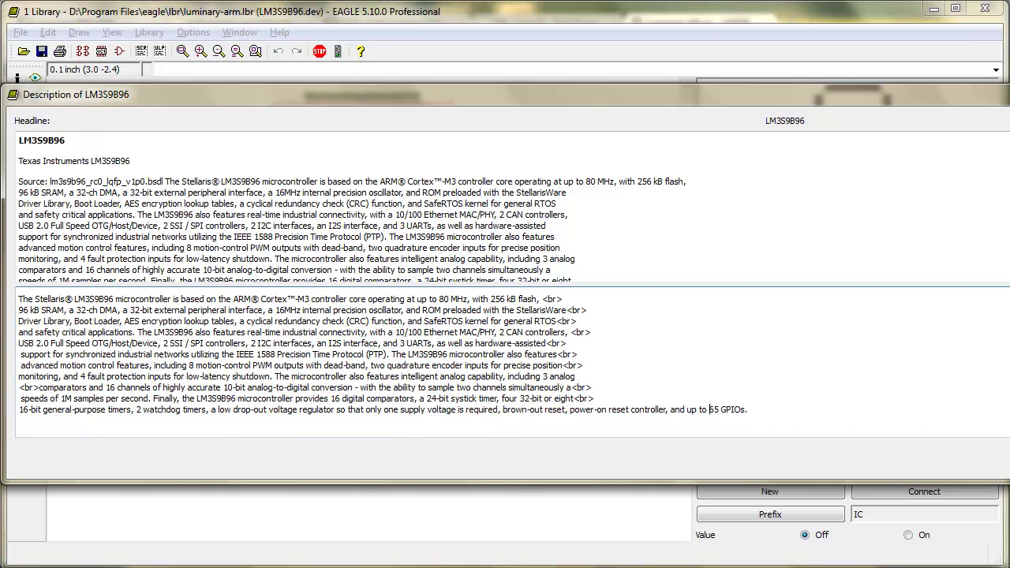
pyautogui.click(571, 410)
pyautogui.write('<br>')
pyautogui.press('Return')
# Step: Insert <hr> rules after the Source line and below the Texas Instruments line, and accept the edited description
pyautogui.press('pageup')
pyautogui.press('pageup')
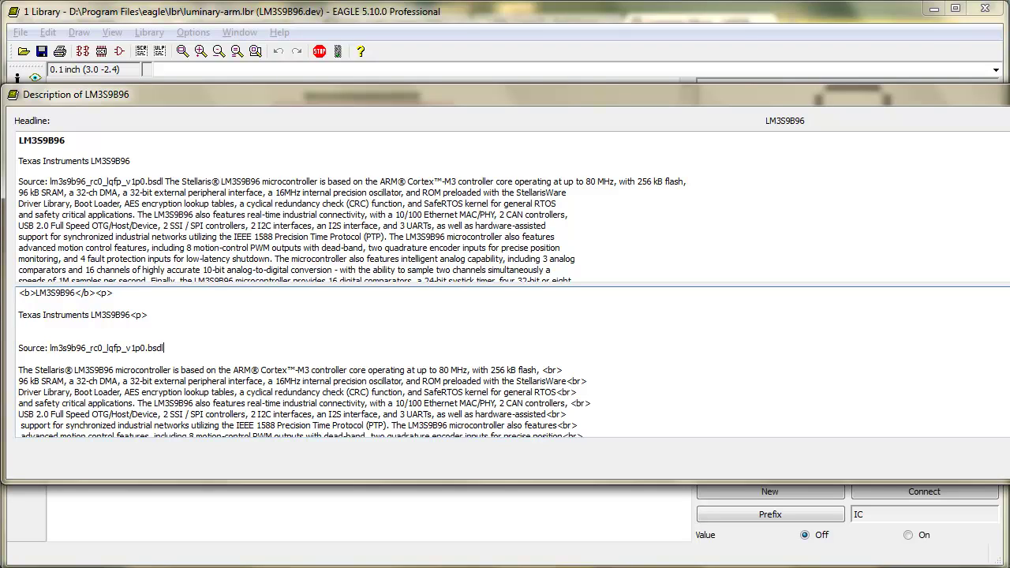
pyautogui.write('<')
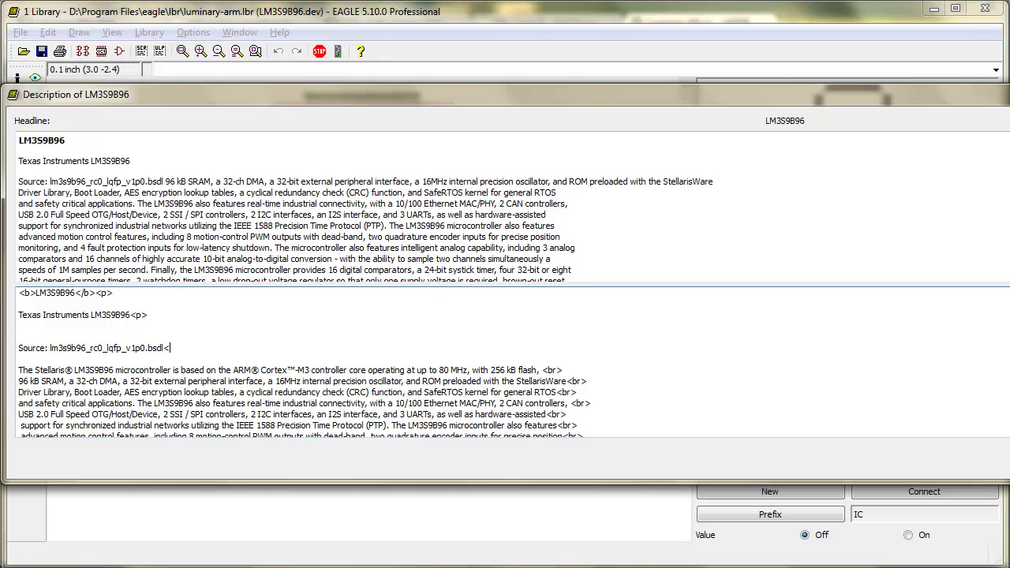
pyautogui.write('hr>')
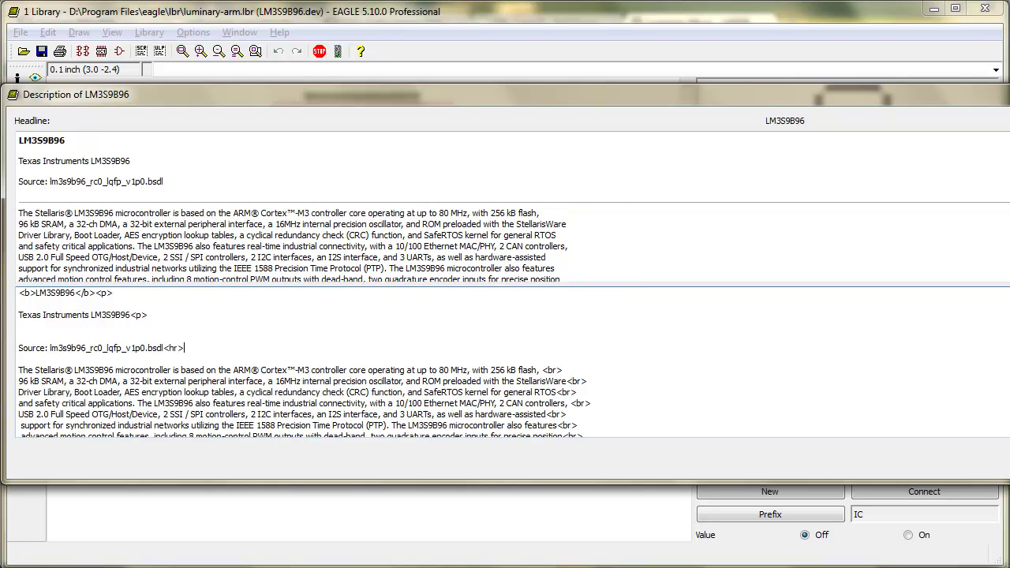
pyautogui.click(19, 325)
pyautogui.write('<hr>')
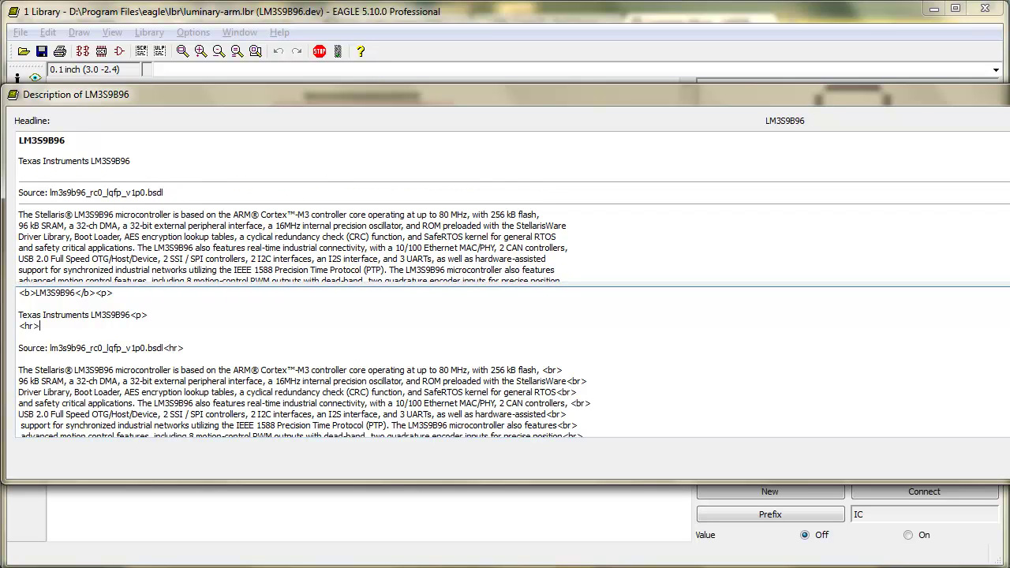
pyautogui.press('Tab')
pyautogui.press('Return')
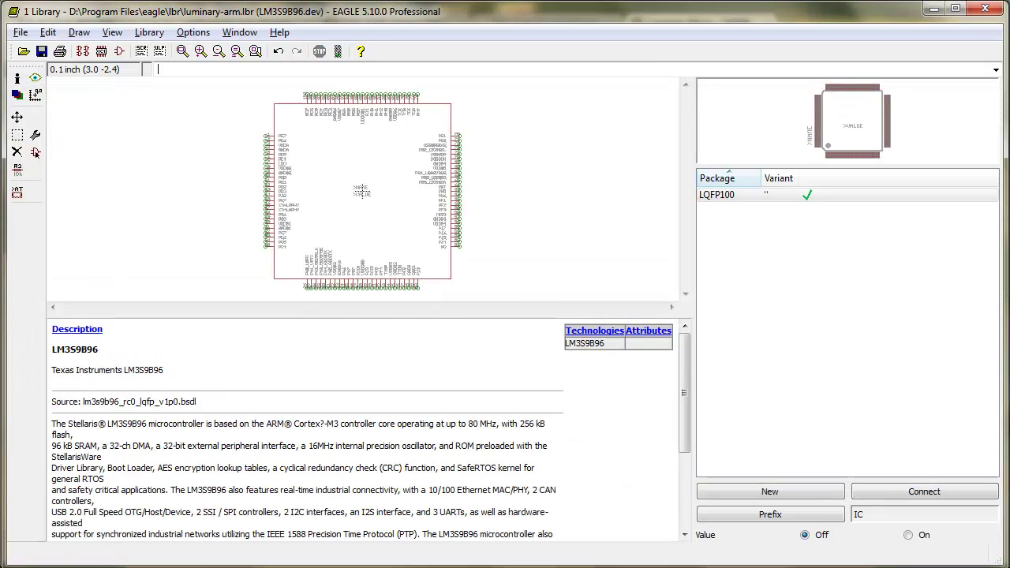
# Step: Check the formatted description in the device editor, then save the luminary-arm library and close its window
pyautogui.scroll(-4, 363, 431)
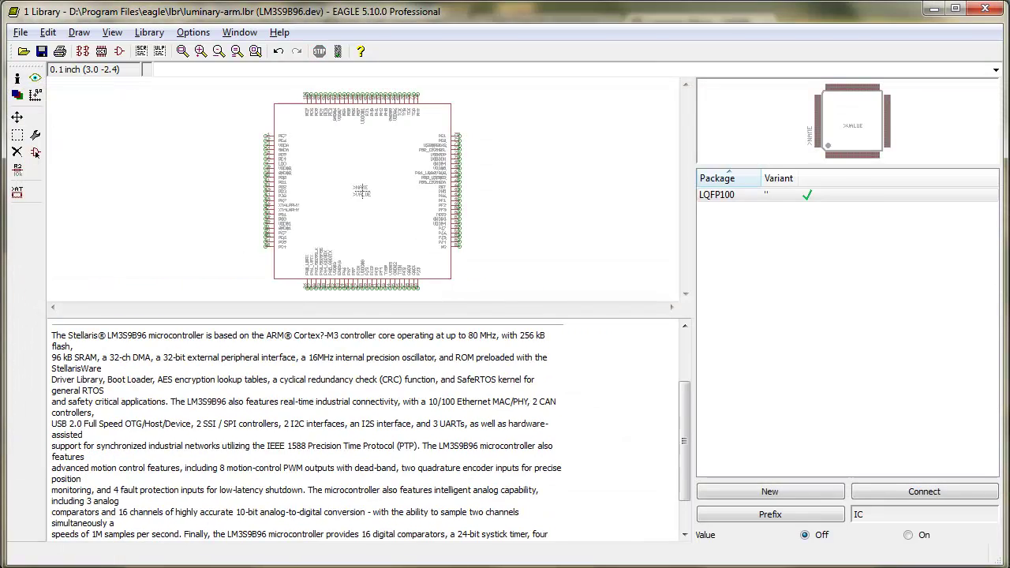
pyautogui.scroll(4, 363, 430)
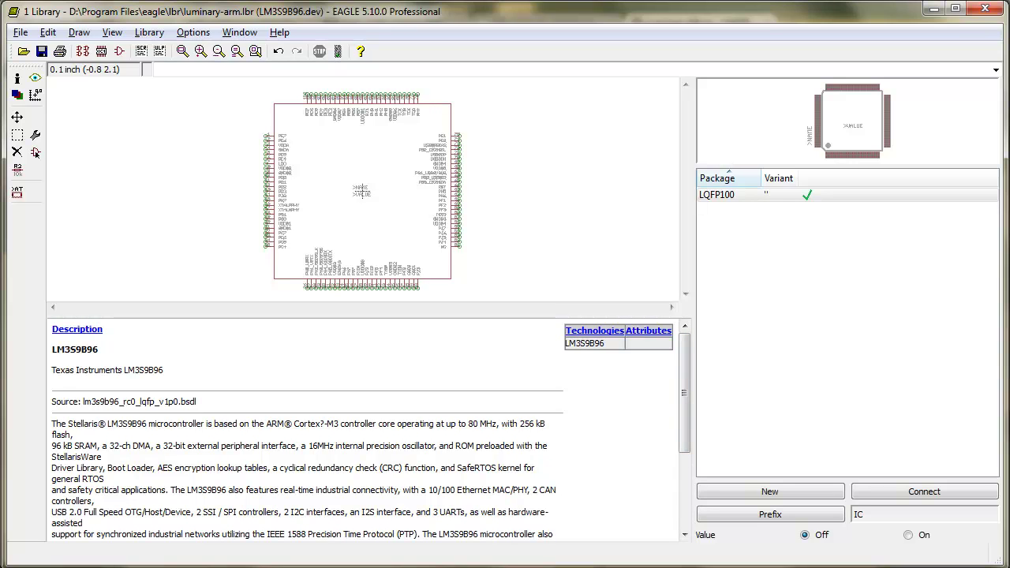
pyautogui.click(21, 32)
pyautogui.click(45, 110)
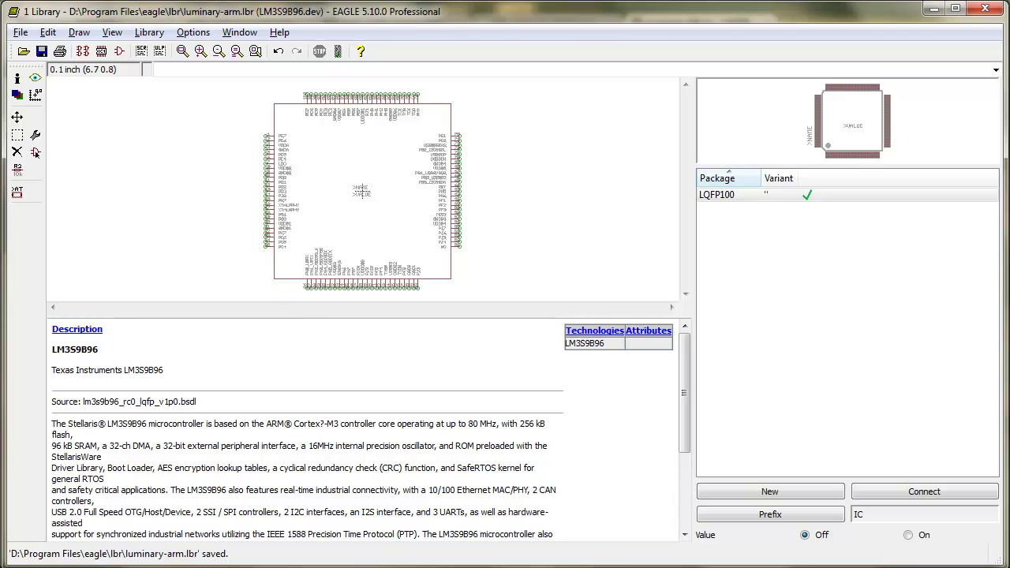
pyautogui.click(985, 8)
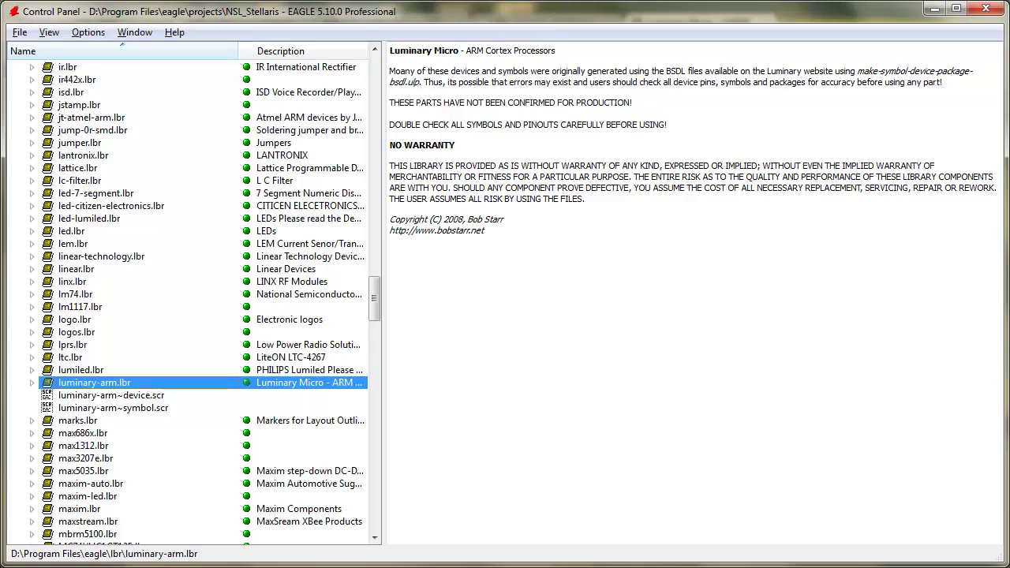
# Step: Expand luminary-arm.lbr in the Control Panel and view the LM3S9B96 device's description, symbol and package preview
pyautogui.press('Right')
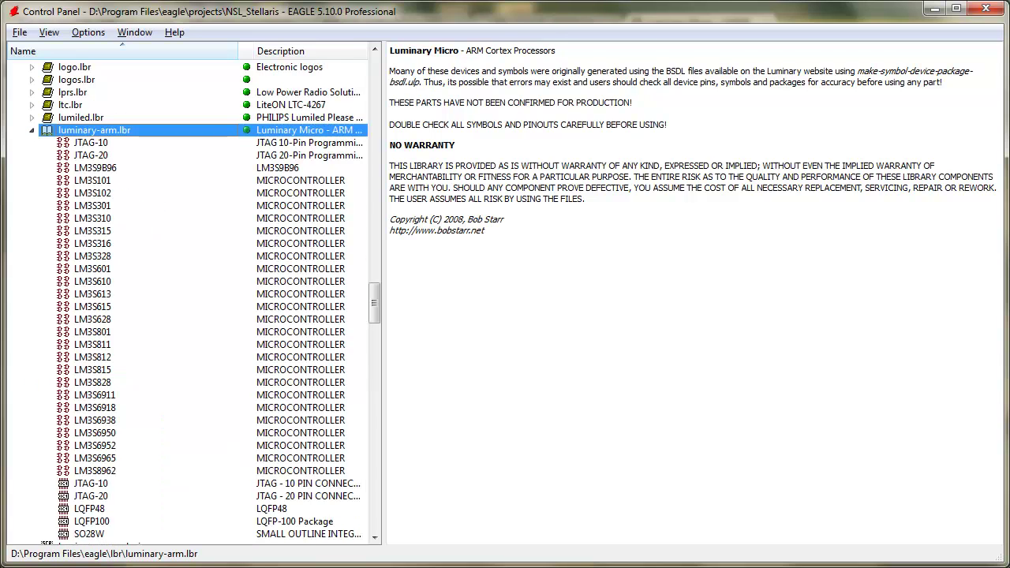
pyautogui.click(95, 167)
pyautogui.scroll(-1, 687, 292)
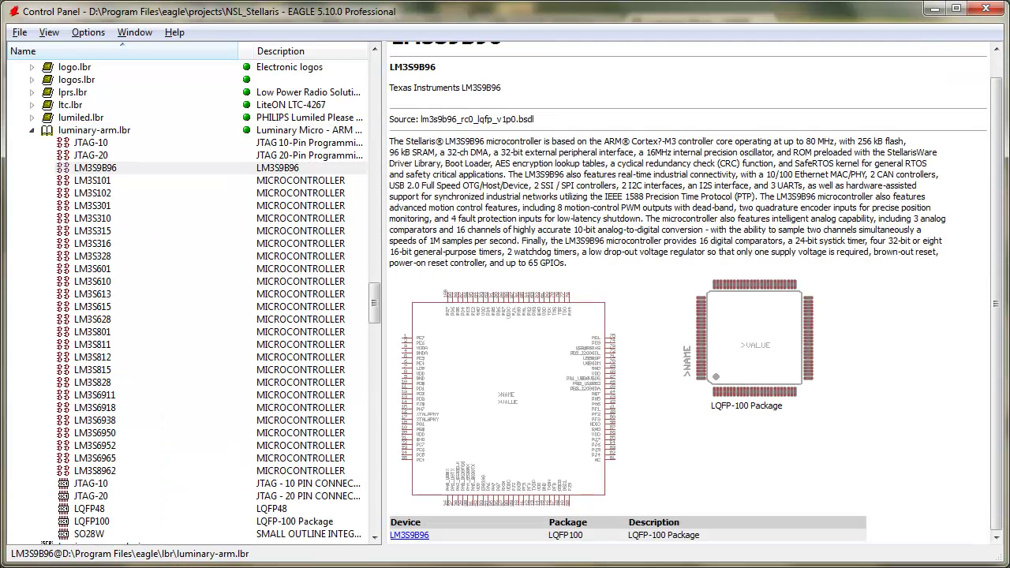